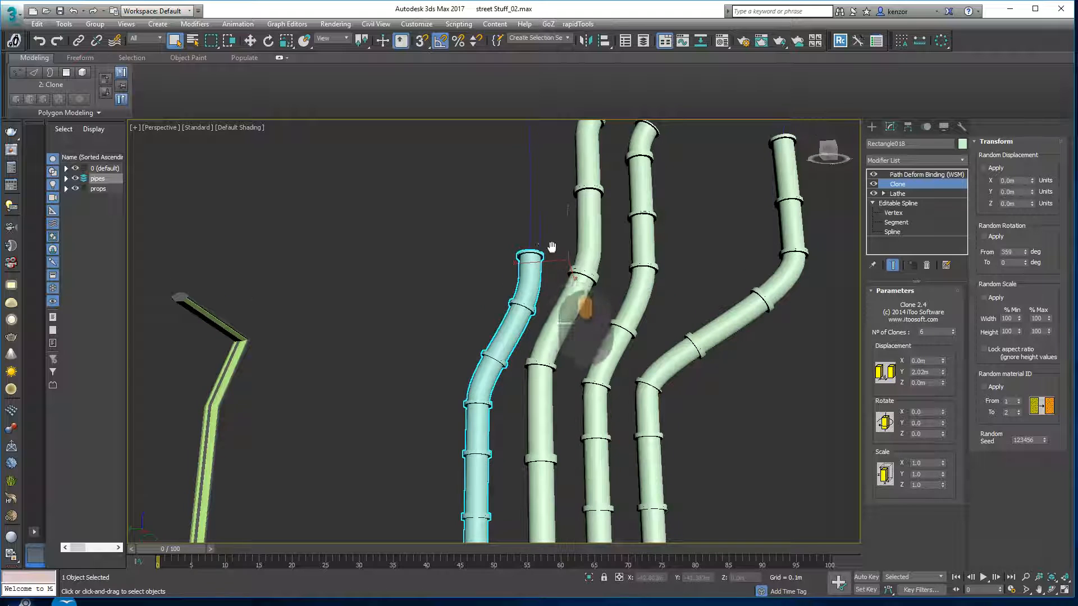
Set the Clone modifier's number of clones to 11 on the selected pipe.
click(497, 327)
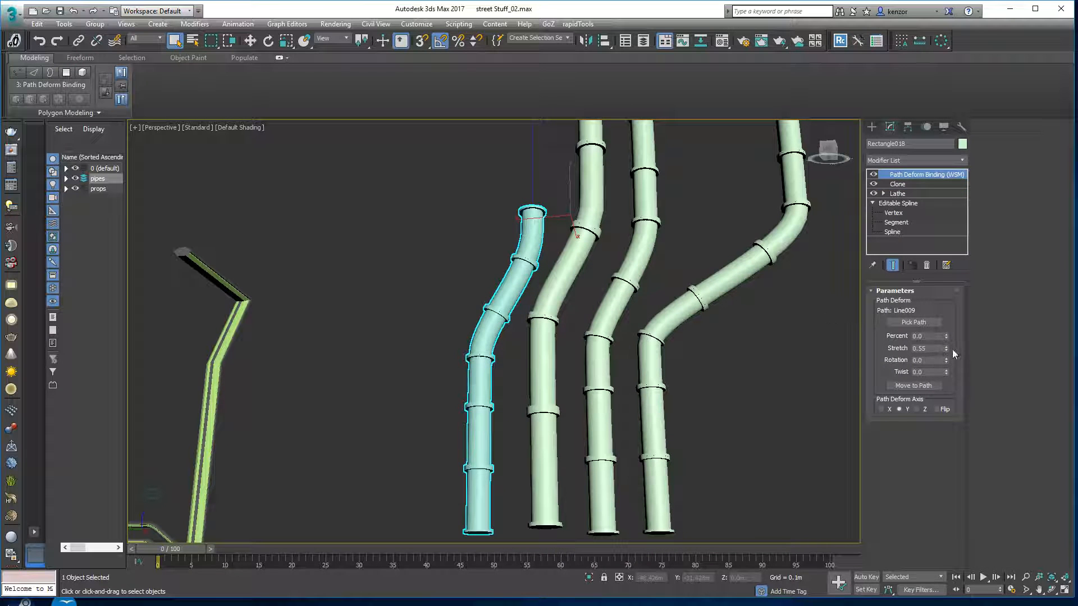
alt+middle_drag(786, 322, 792, 372)
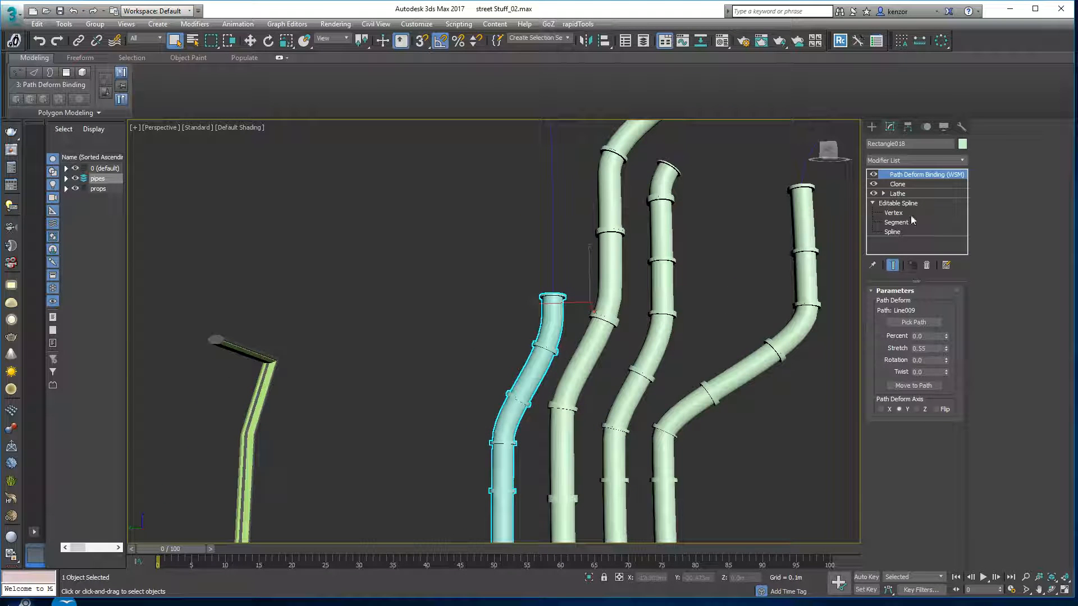
click(926, 185)
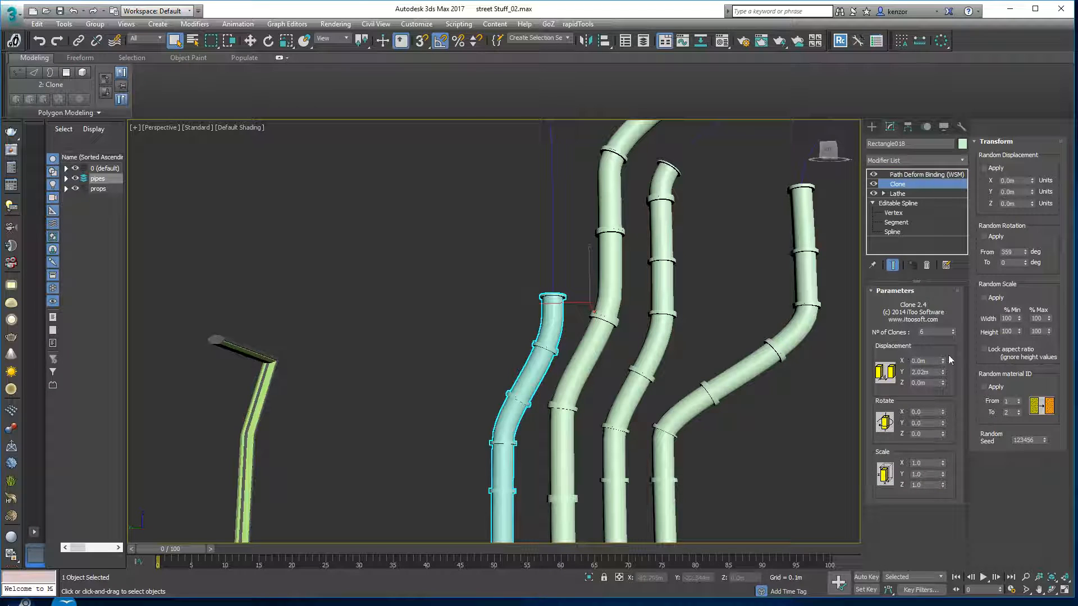
click(955, 330)
click(954, 330)
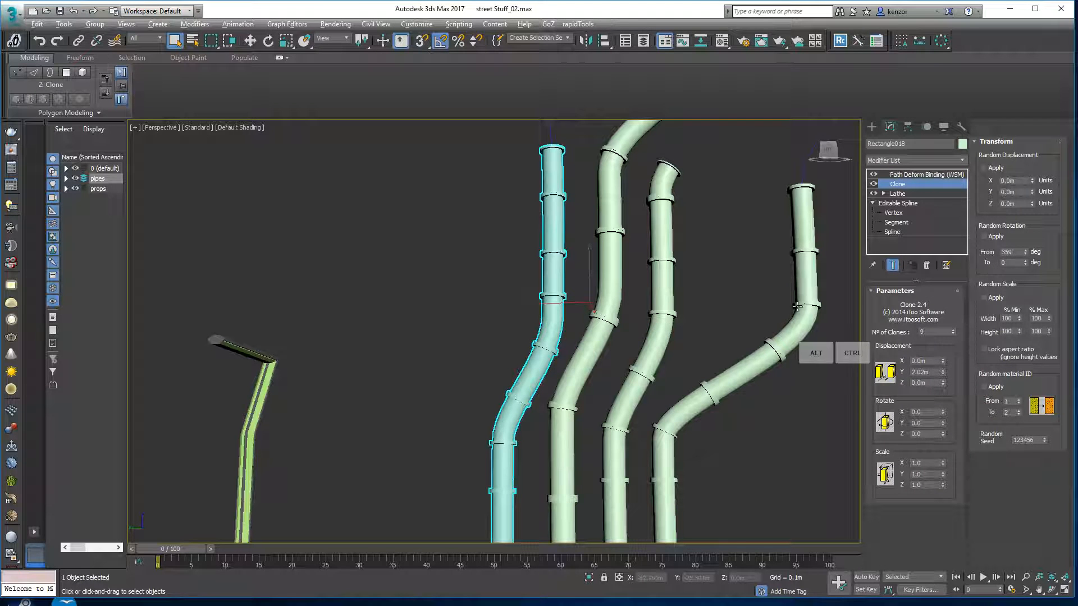
click(955, 330)
key(z)
click(953, 330)
click(953, 330)
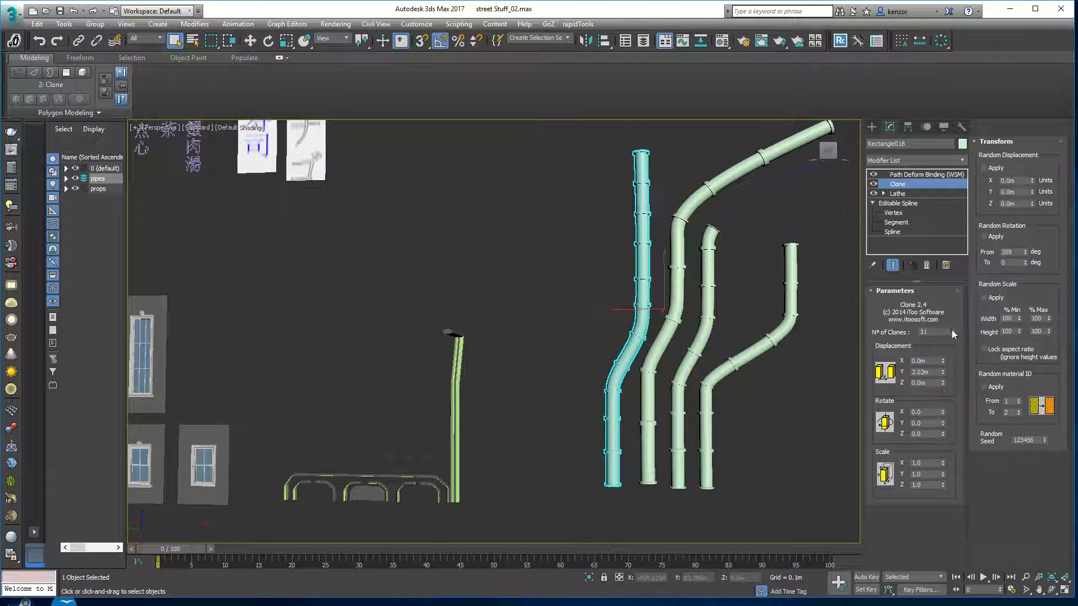
middle_drag(759, 238, 751, 292)
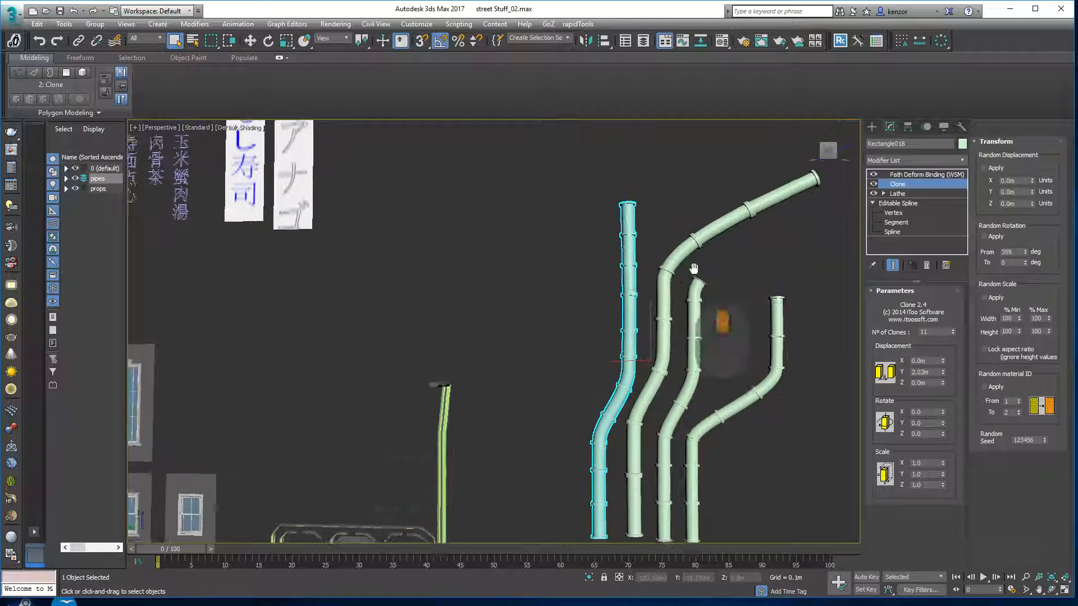
Move the top vertex of the extended pipe's path line down and away from the other pipes to bend its upper end sideways.
click(632, 197)
click(901, 332)
click(631, 189)
key(w)
drag(629, 174, 562, 275)
Shift the path's next vertex down slightly toward the other pipes to refine the upper bend, and finish vertex editing.
click(633, 300)
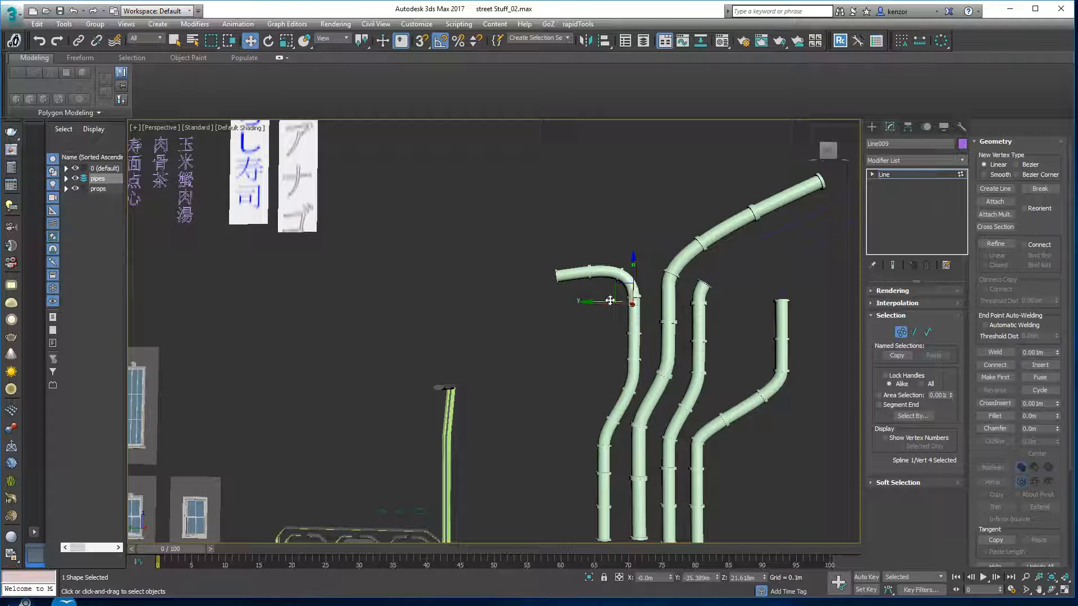
mouse_move(629, 295)
mouse_down()
mouse_move(609, 287)
mouse_move(571, 298)
mouse_move(573, 280)
mouse_move(637, 299)
mouse_up()
middle_drag(673, 337, 674, 292)
click(901, 332)
middle_drag(769, 287, 727, 320)
Hide the 0 (default), props and pipes layers.
click(65, 189)
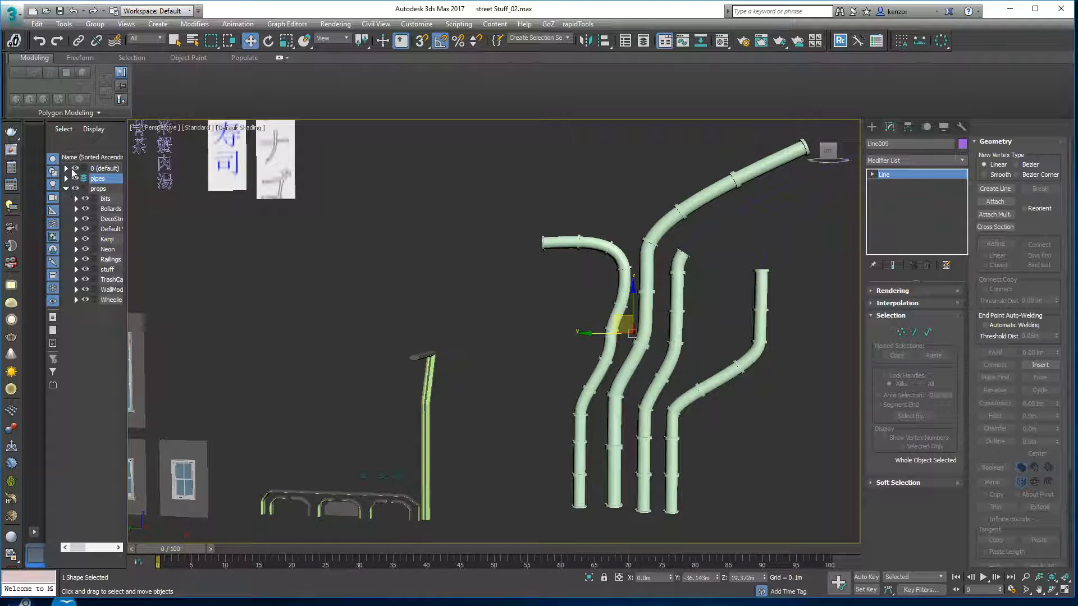
click(66, 168)
click(74, 198)
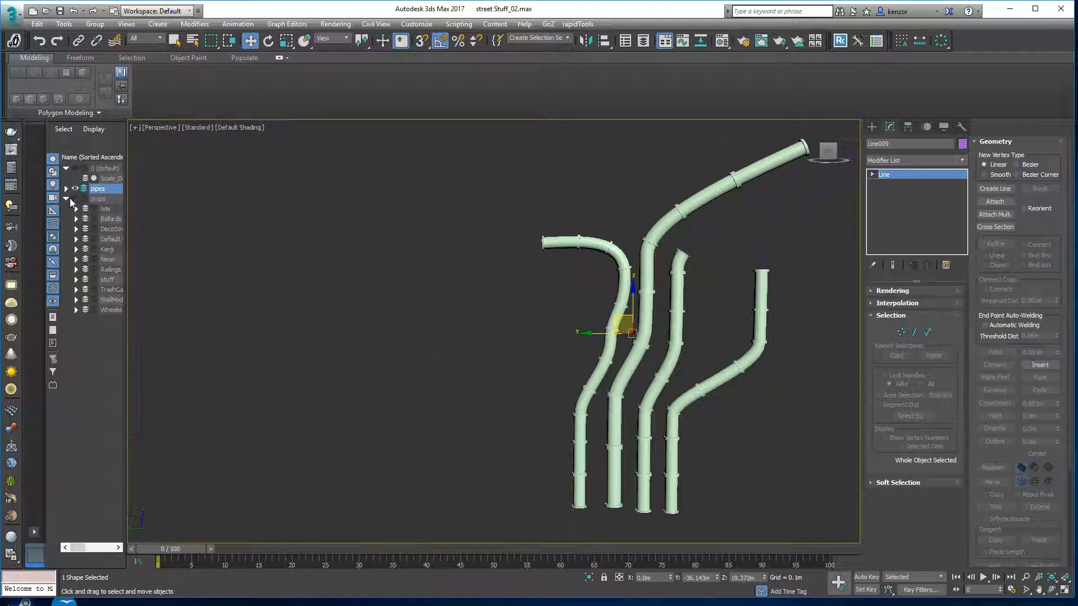
click(66, 198)
click(75, 189)
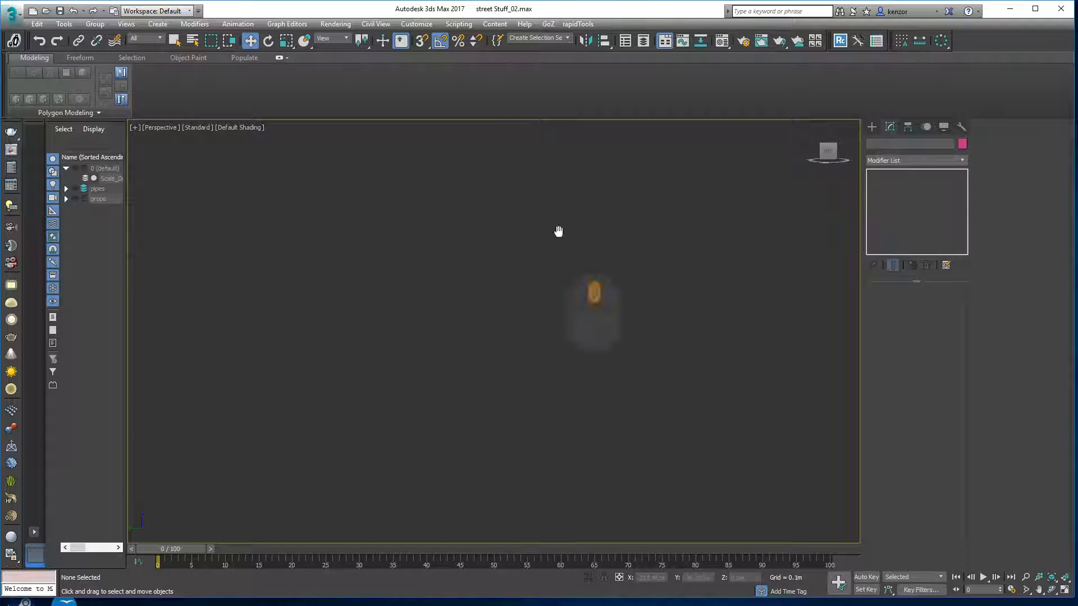
Show the pipes layer again and frame the pipes in the Left view.
mouse_move(822, 156)
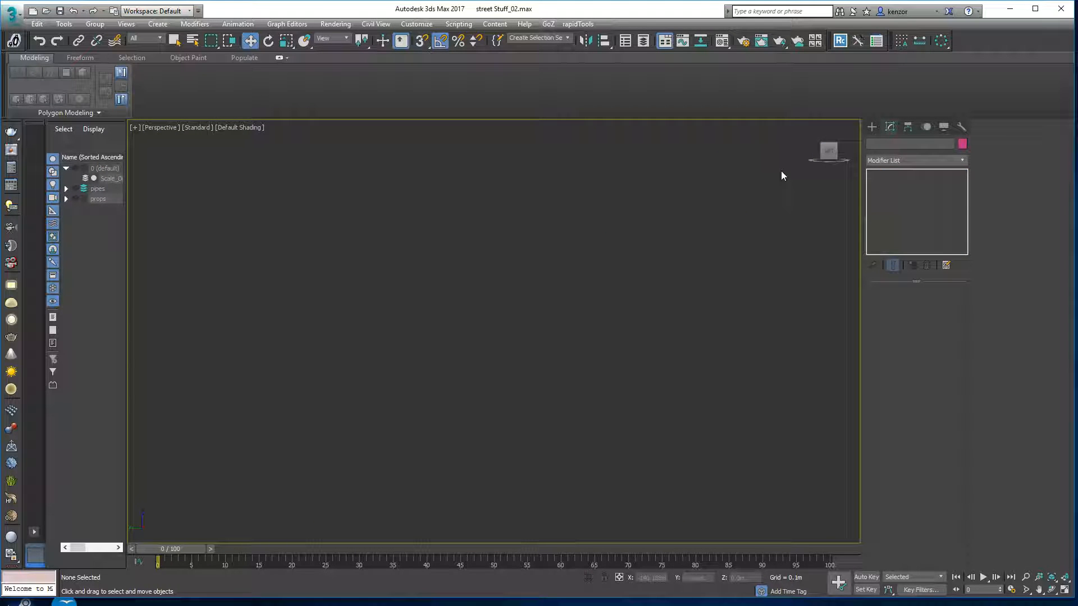
click(872, 126)
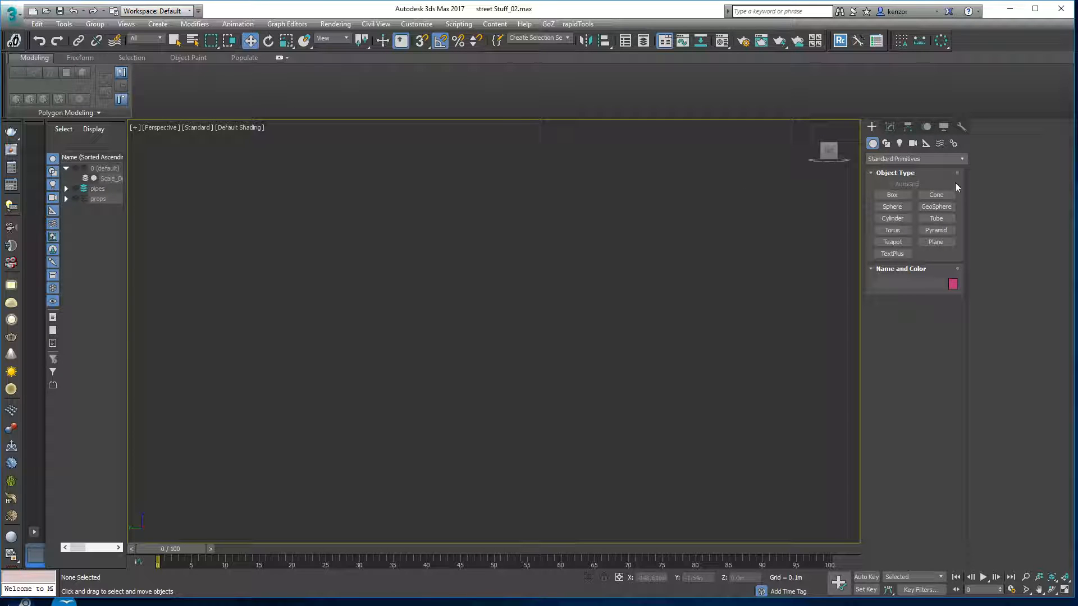
click(818, 161)
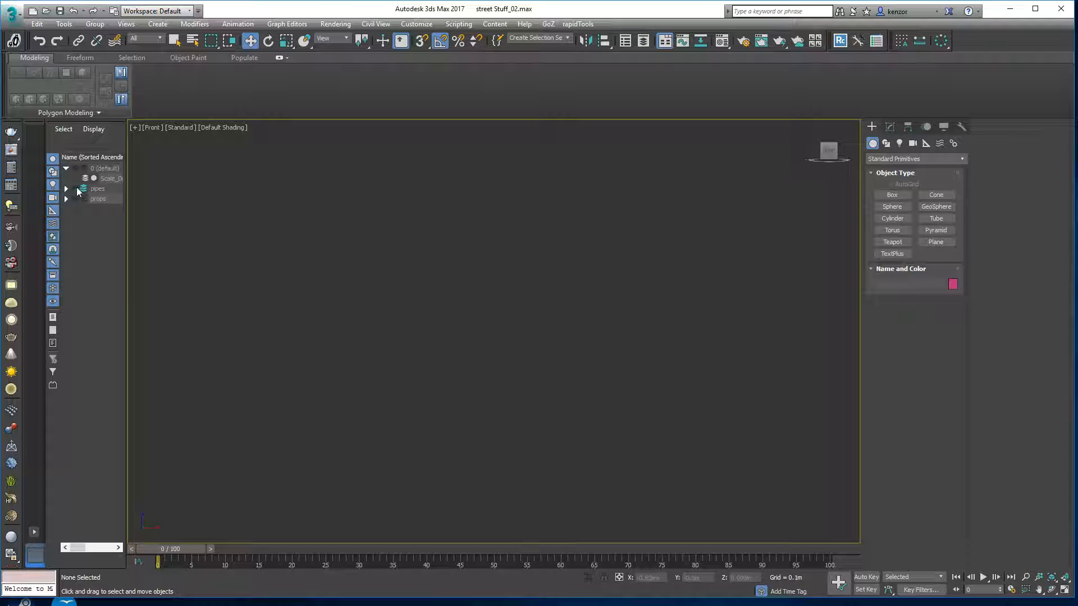
key(z)
alt+middle_drag(505, 239, 686, 255)
key(z)
click(811, 153)
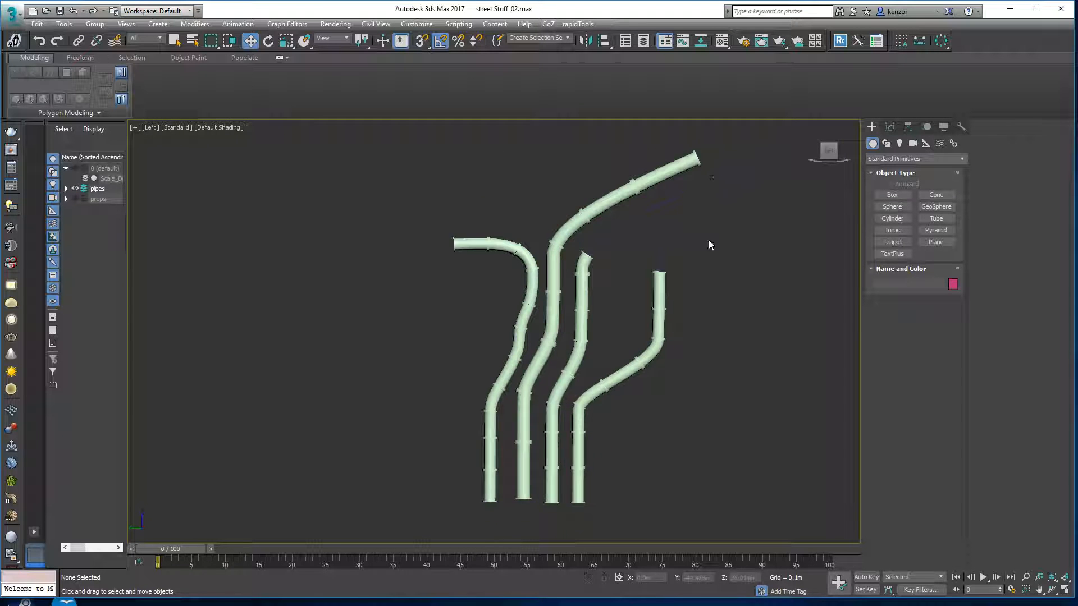
Draw a rectangle about 3.29 m long and 1.53 m wide beside the pipes, and convert it to an editable spline.
click(886, 143)
click(934, 204)
drag(694, 278, 744, 386)
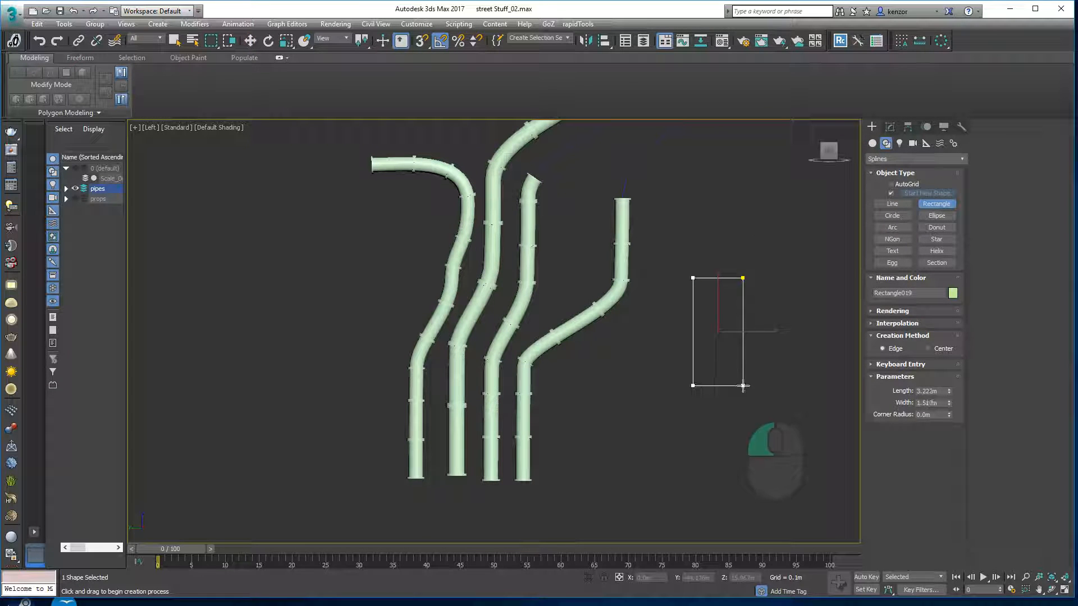
click(890, 128)
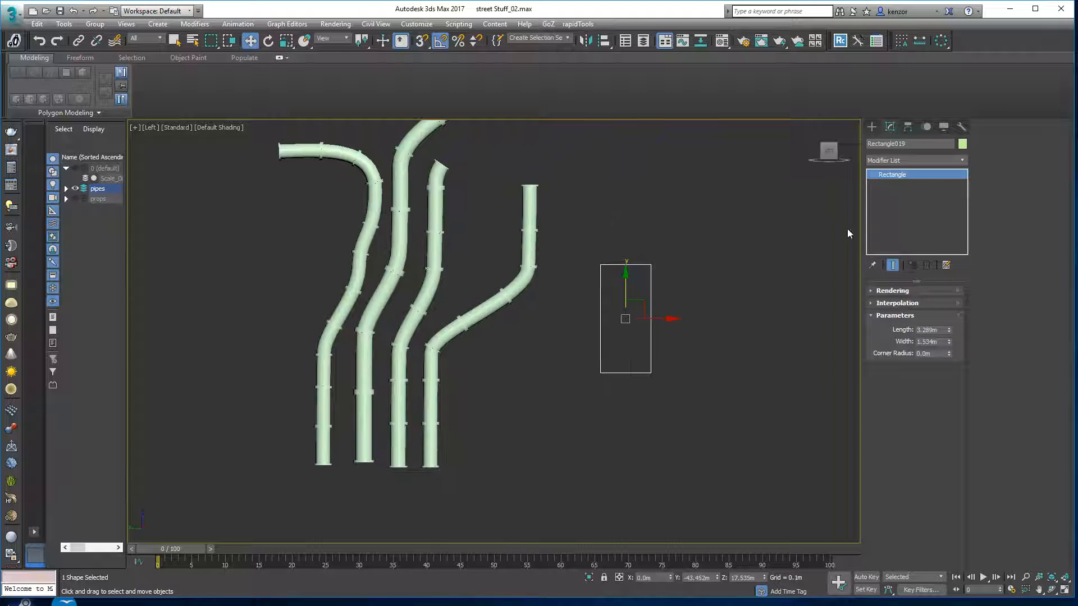
right_click(913, 175)
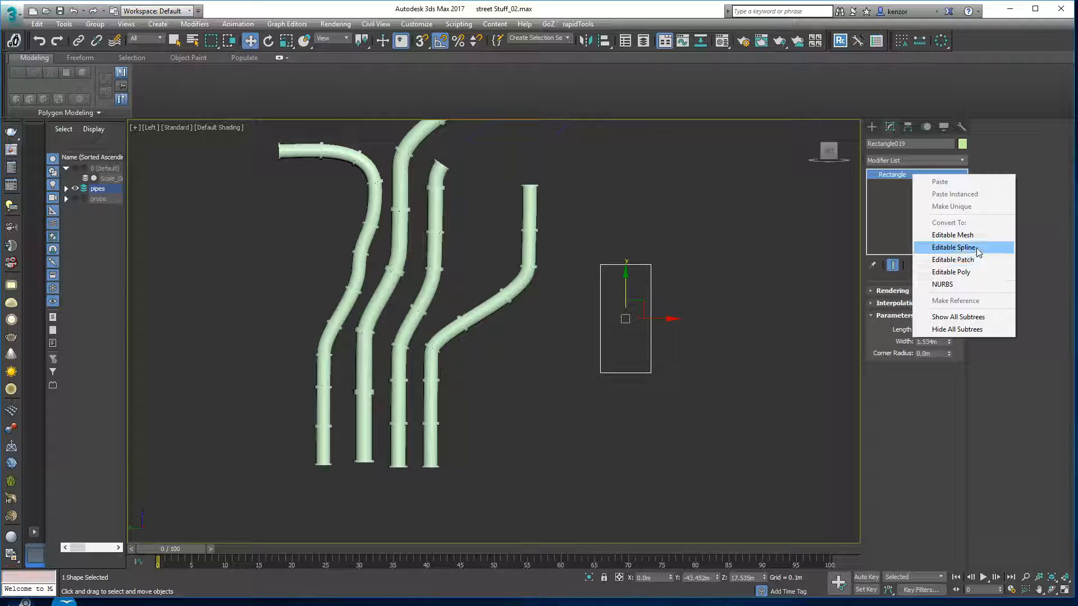
click(964, 249)
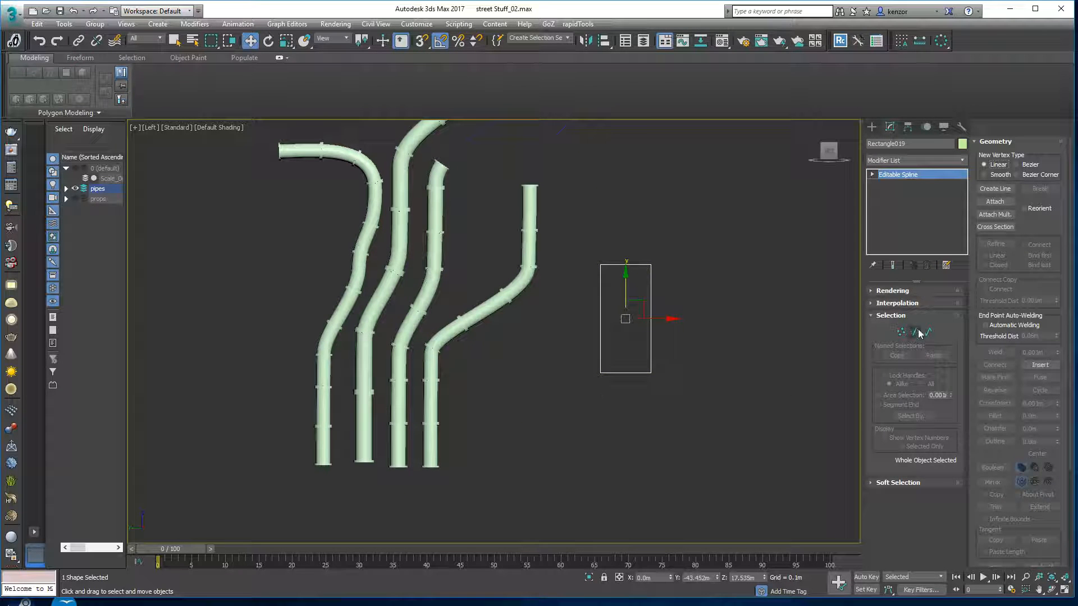
Divide the rectangle's upper and lower segments once, and delete the half farther from the pipes to leave an open C-shaped profile.
click(915, 332)
drag(620, 302, 644, 410)
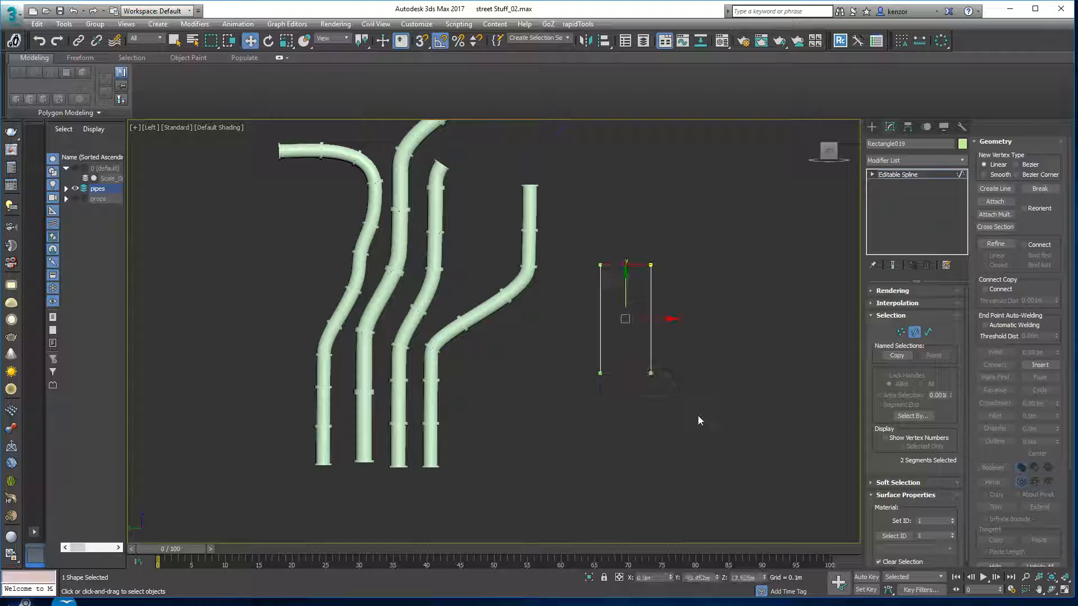
scroll(1056, 474, down, 5)
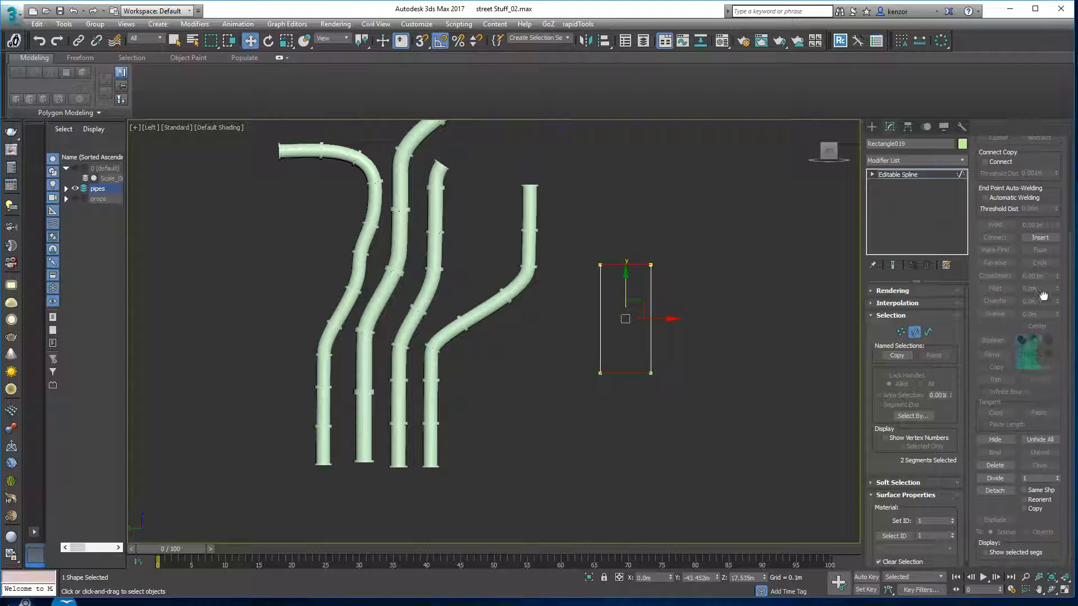
click(1002, 479)
drag(644, 239, 672, 390)
key(Delete)
scroll(654, 279, up, 3)
middle_drag(687, 281, 743, 276)
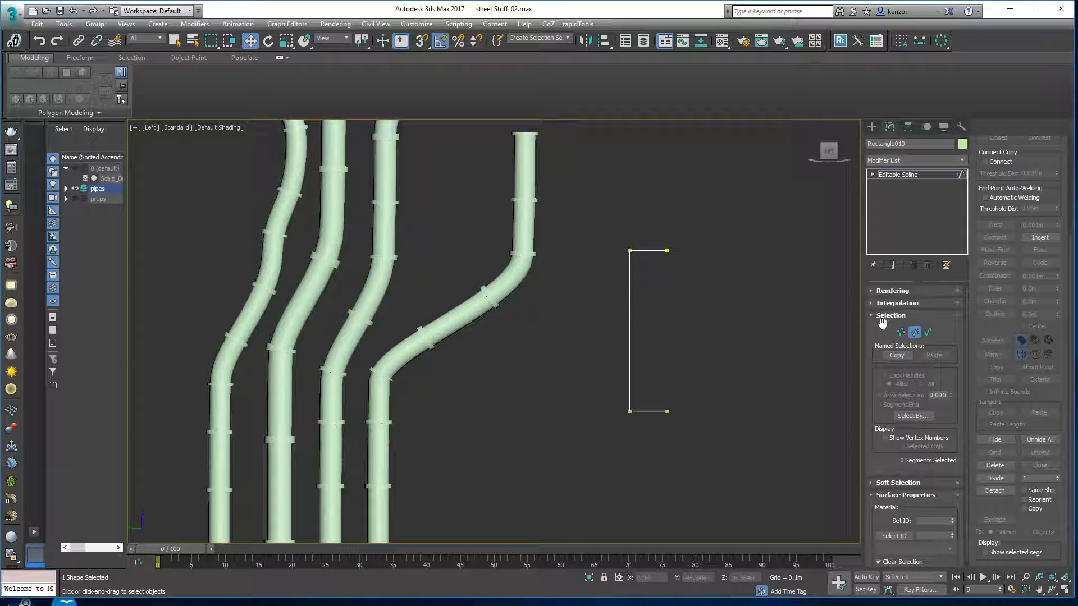
Try World reference coordinates with the transform coordinate center on the profile's segments.
drag(614, 216, 711, 452)
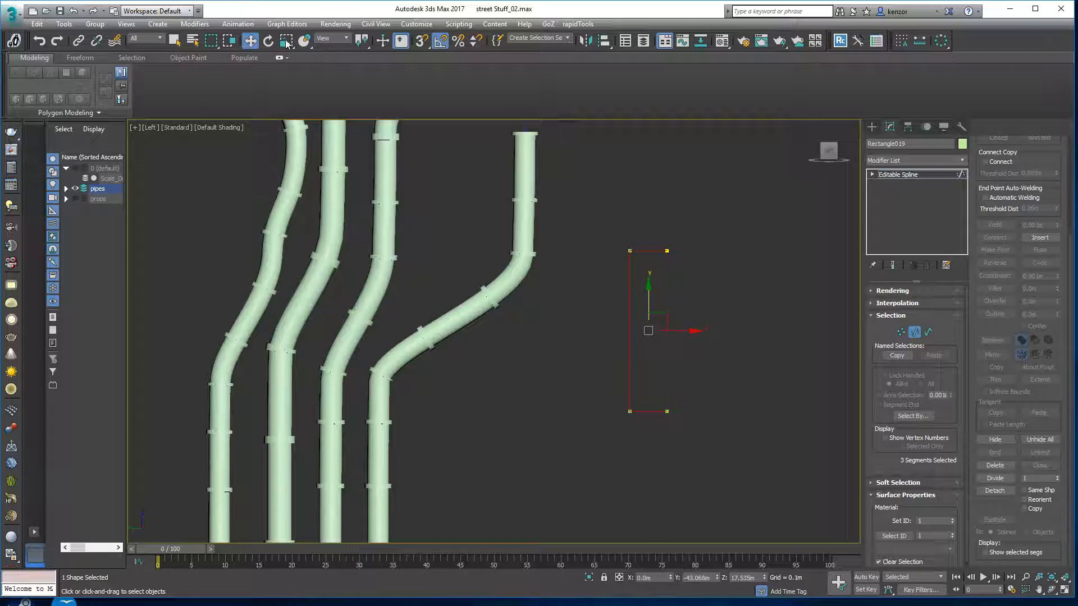
click(347, 38)
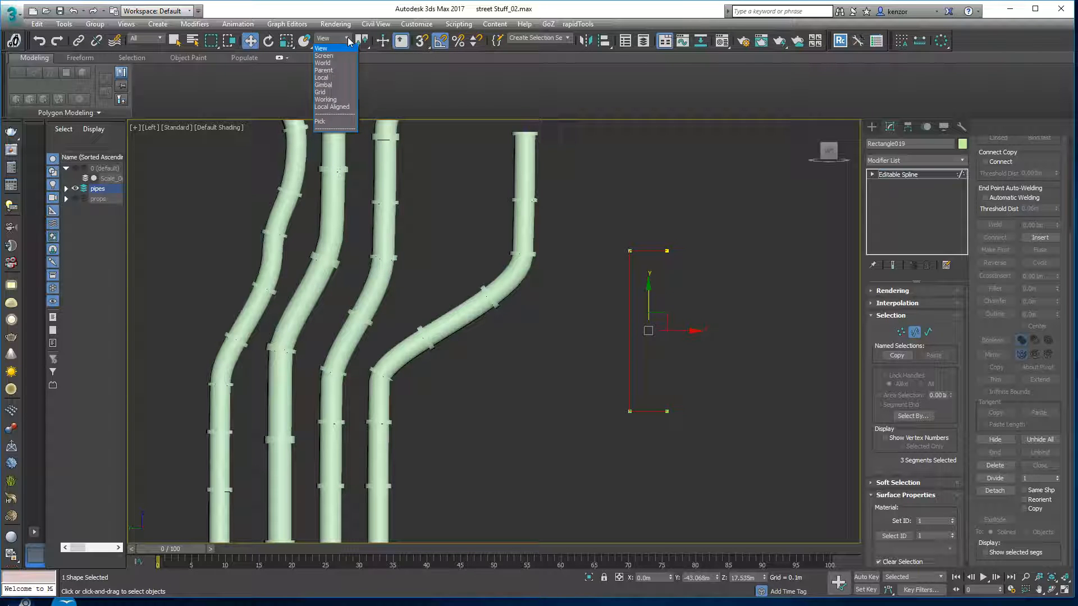
click(323, 63)
drag(362, 39, 361, 96)
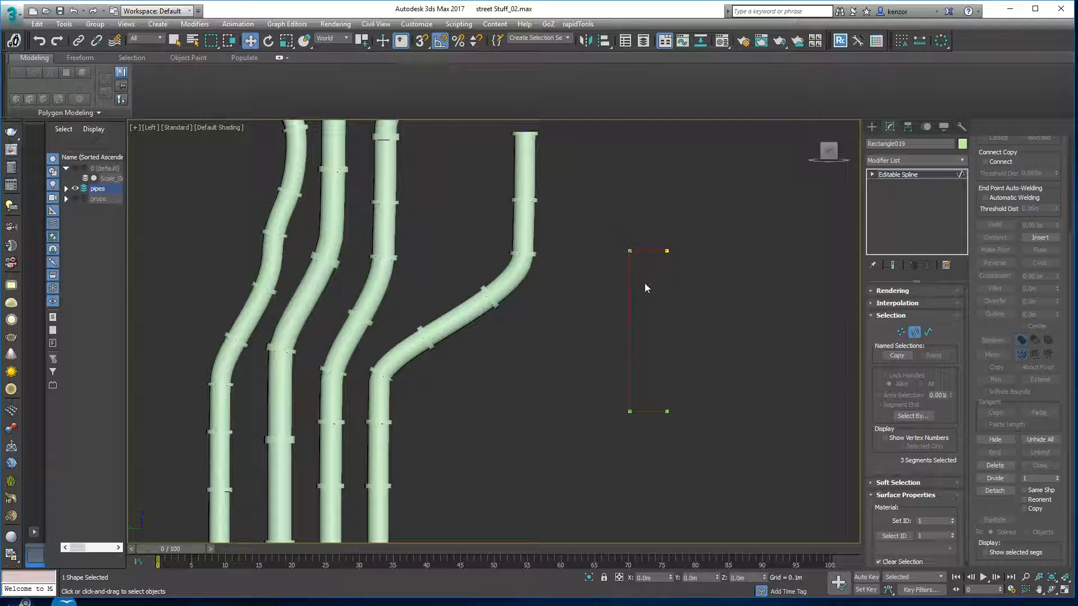
drag(617, 220, 693, 414)
ctrl+alt+middle_drag(688, 302, 645, 227)
Scale the profile's segments down uniformly about the shape's pivot, using Parent coordinates and the transform coordinate center.
click(287, 41)
click(332, 38)
click(341, 69)
drag(361, 43, 364, 97)
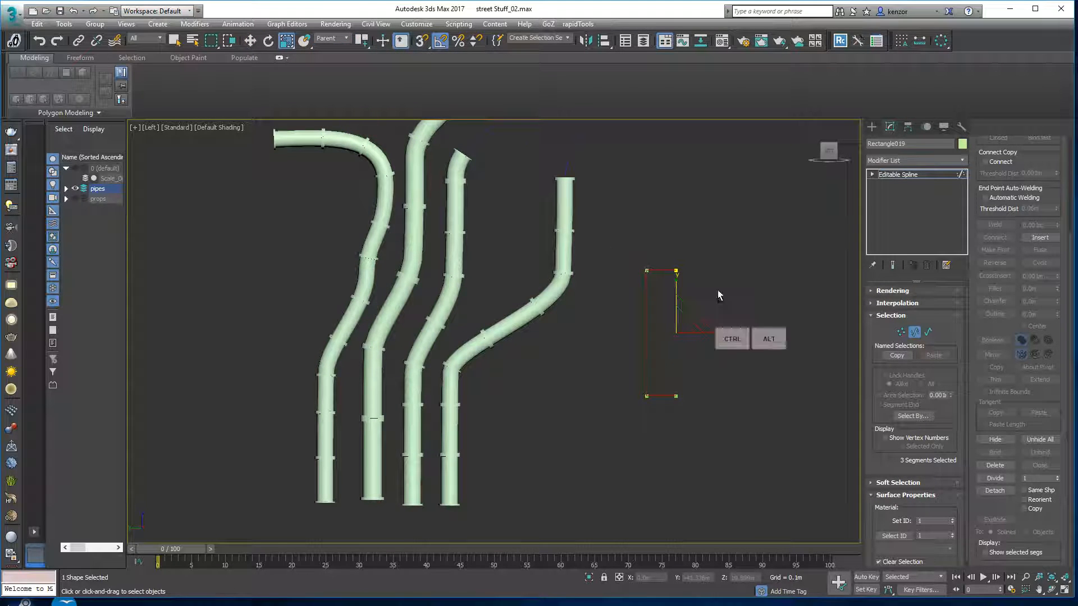
ctrl+alt+middle_drag(719, 293, 712, 280)
drag(681, 324, 664, 342)
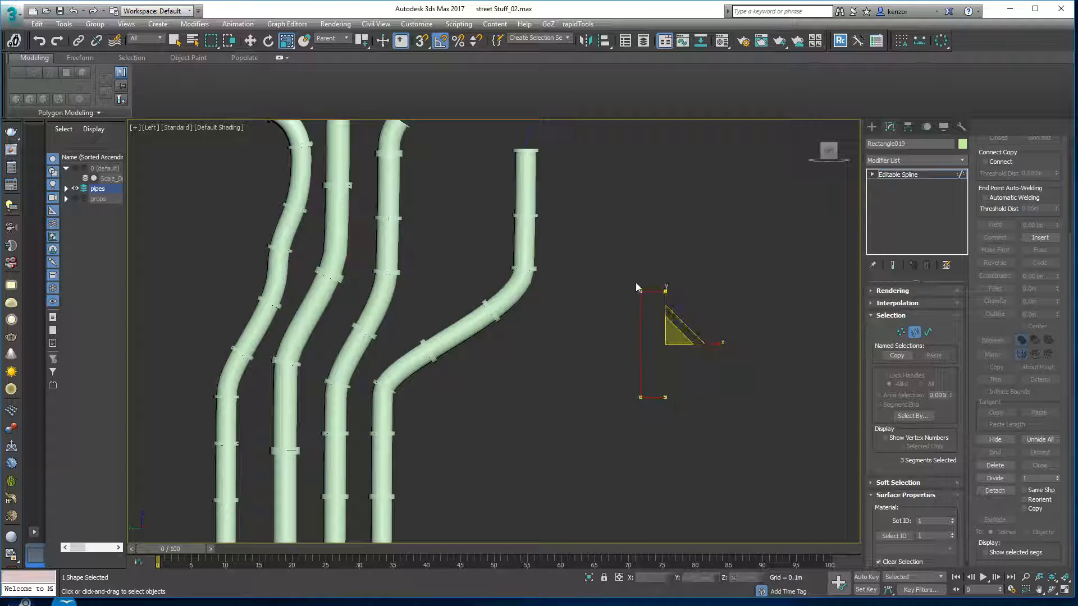
Scale the profile's long vertical segment along X toward the pivot to make the profile narrower.
click(913, 331)
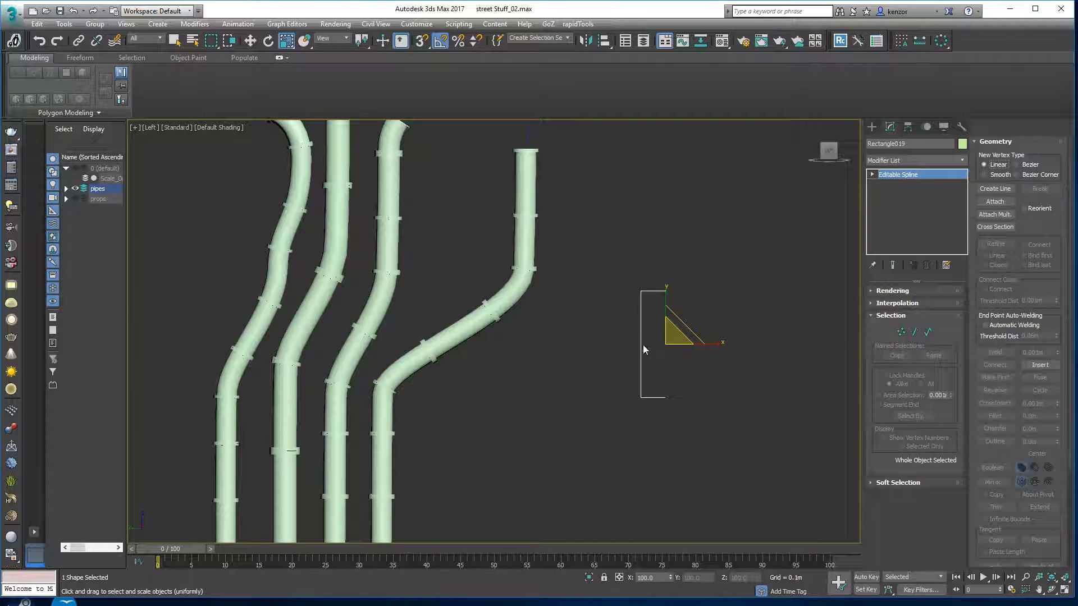
click(913, 332)
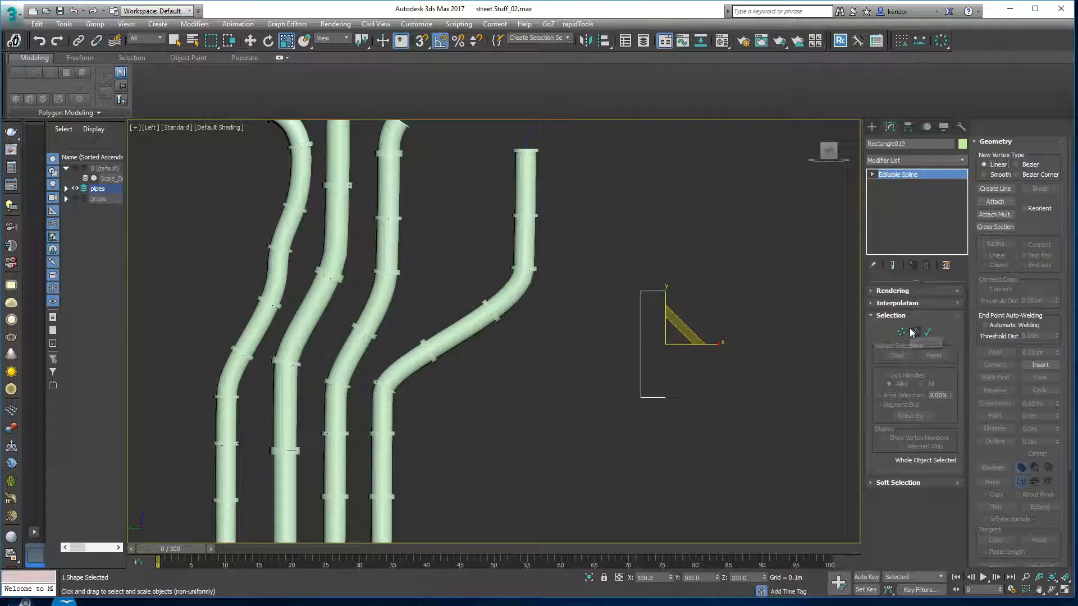
drag(715, 344, 706, 343)
scroll(739, 327, up, 2)
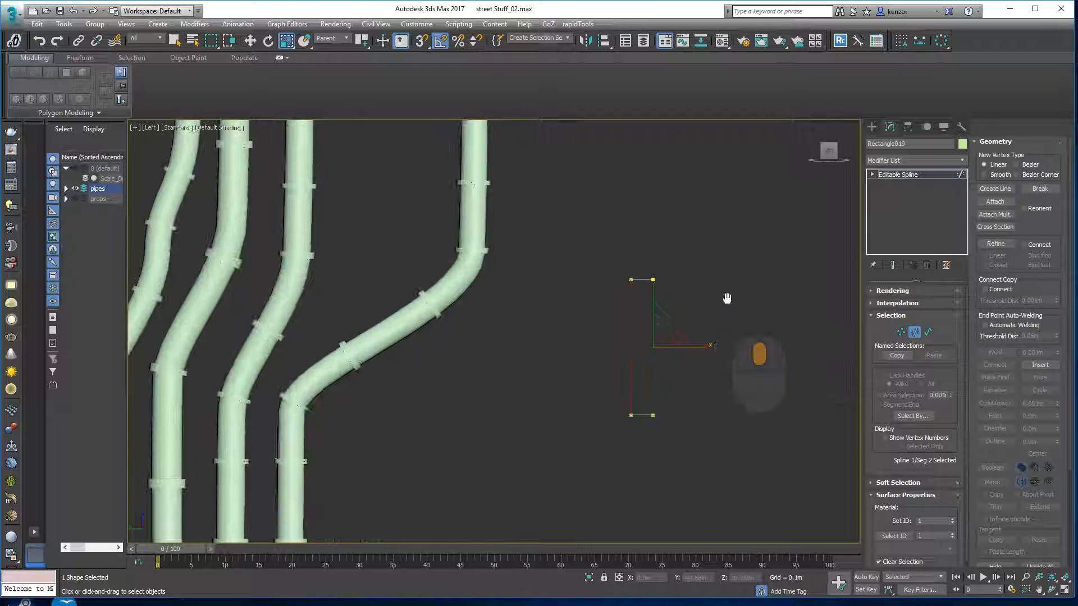
Divide the profile's long vertical segment into three equal parts.
click(901, 332)
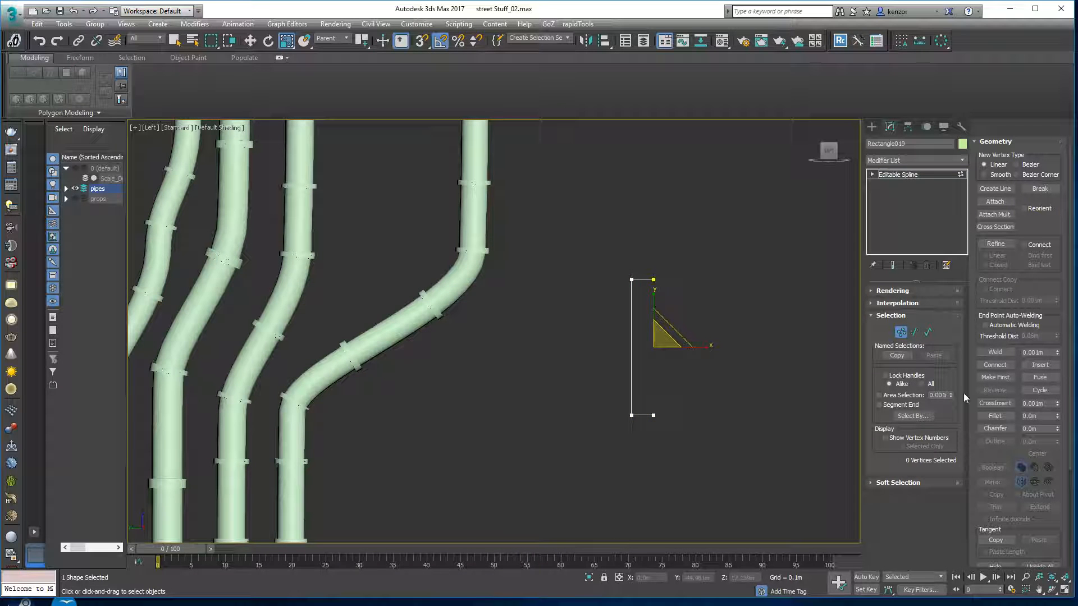
click(915, 332)
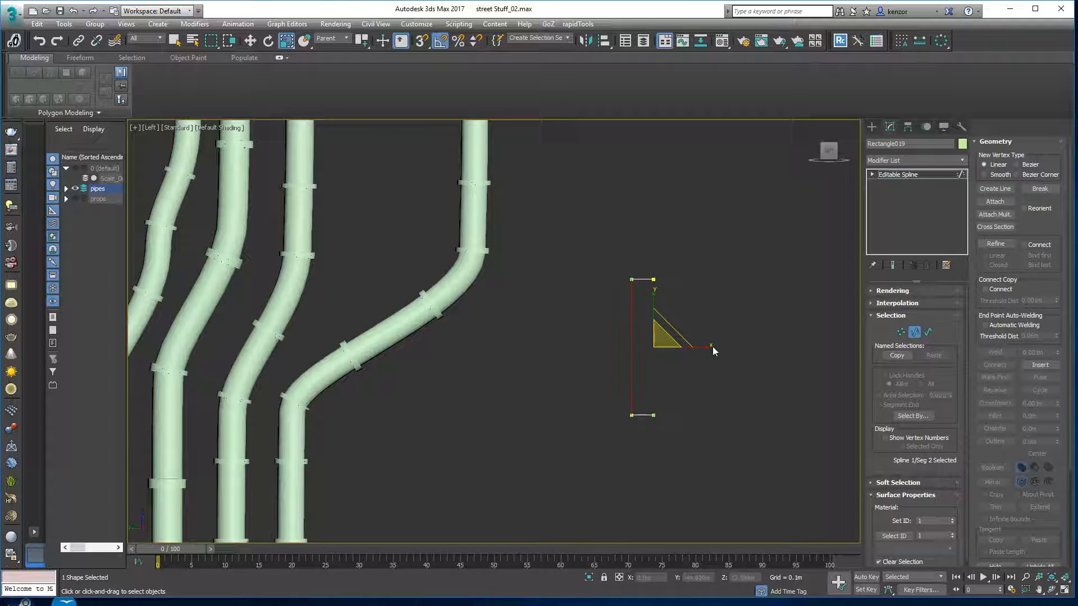
scroll(1050, 460, down, 5)
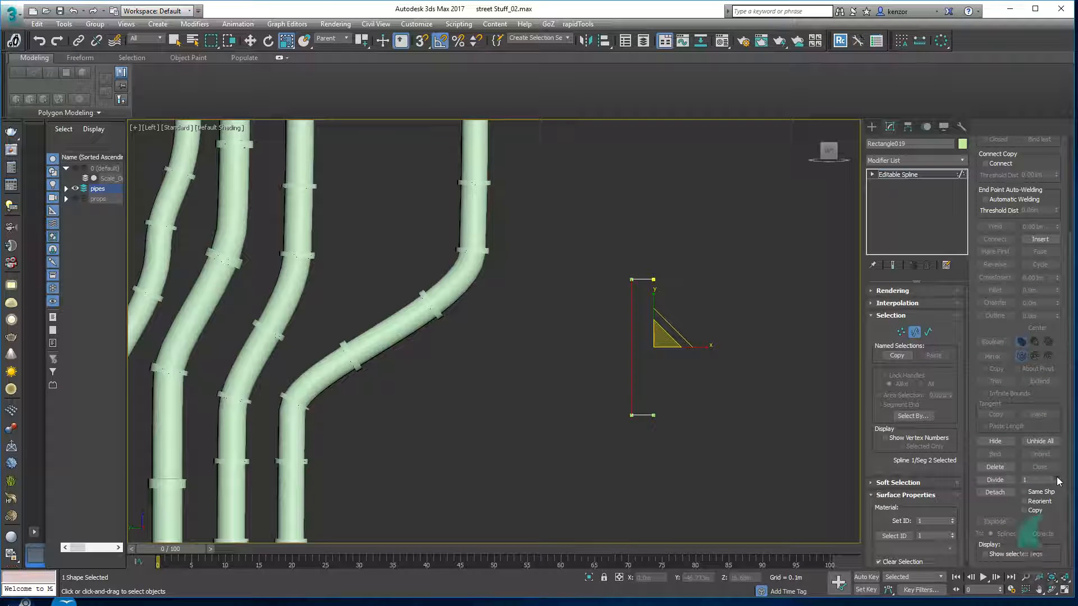
click(996, 480)
Convert all six vertices of the profile to Corner type.
click(901, 332)
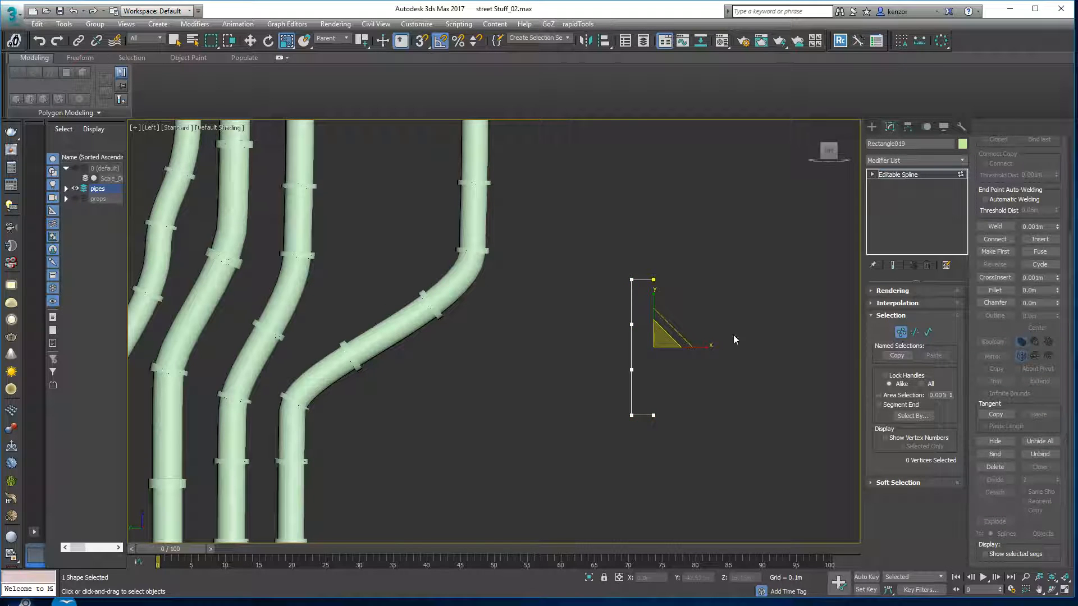
drag(607, 310, 641, 379)
drag(599, 249, 691, 424)
right_click(713, 260)
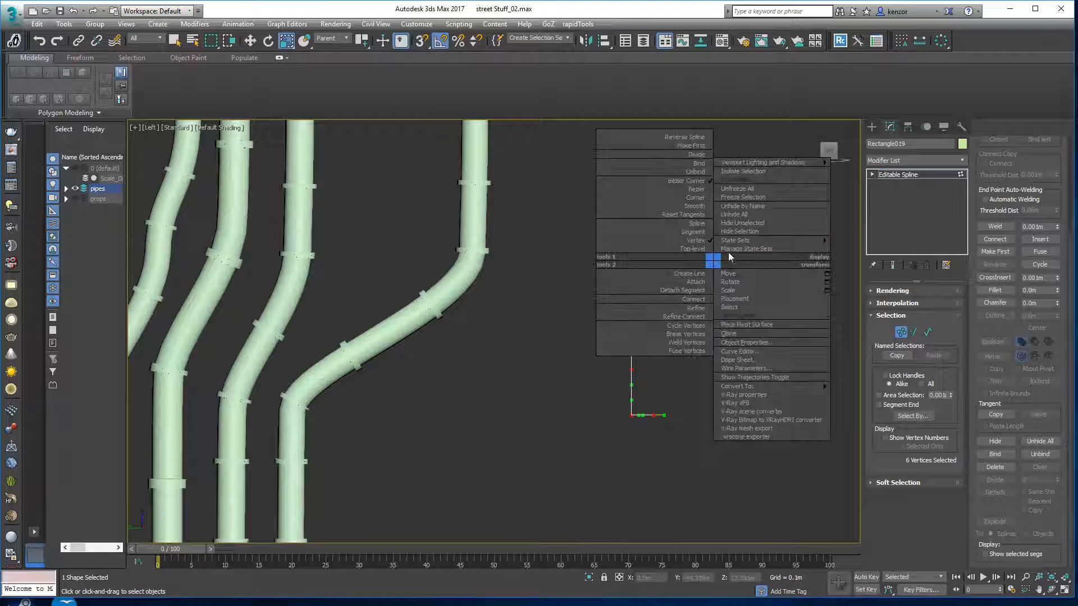
click(686, 198)
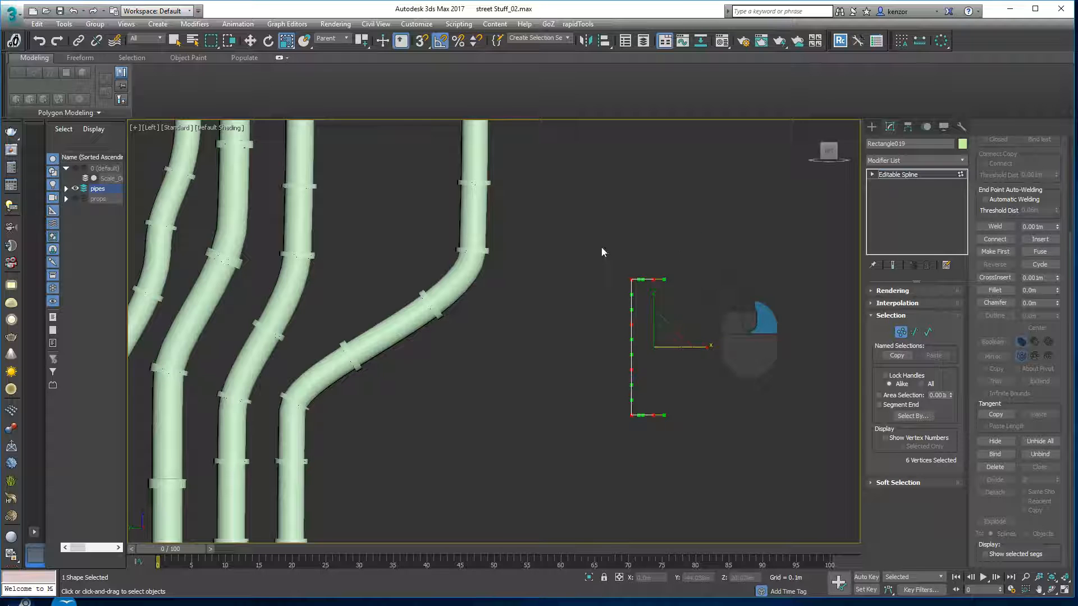
Make all the profile's vertices Corner type and scale the long side's two inner vertices apart vertically, close to the profile's ends.
right_click(684, 228)
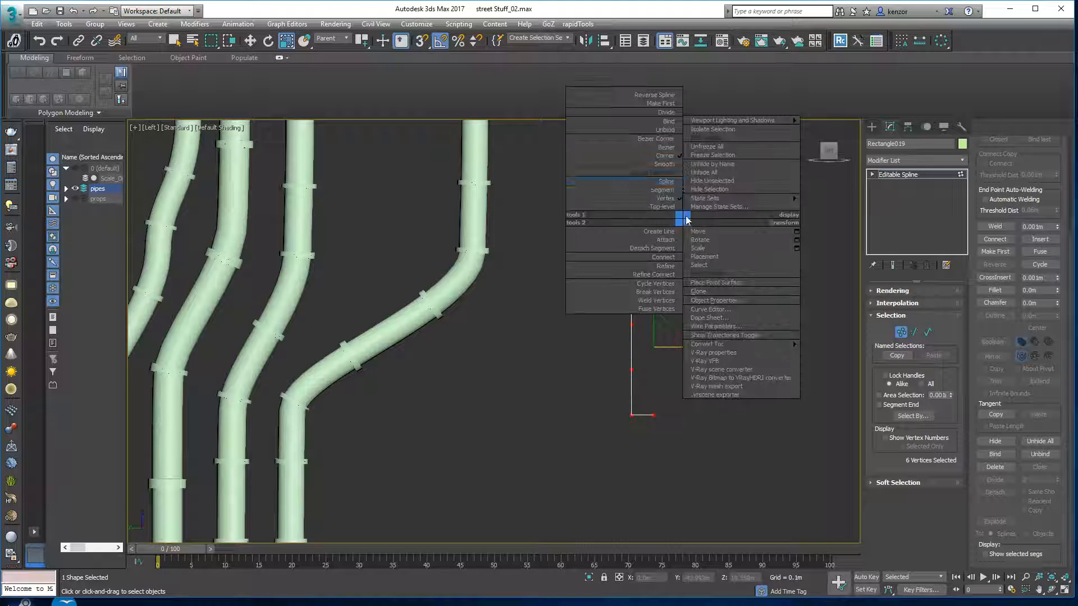
click(670, 157)
ctrl+alt+middle_drag(695, 316, 702, 276)
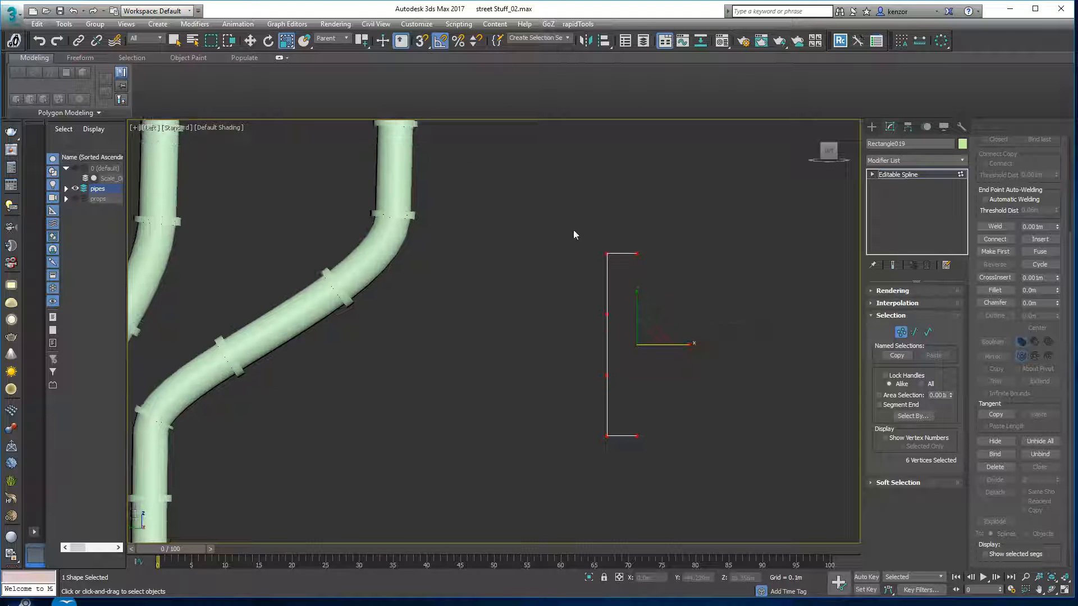
drag(578, 286, 614, 405)
drag(638, 293, 656, 234)
Apply a very small Chamfer to the two inner vertices on the profile's long side.
click(1005, 305)
scroll(617, 280, up, 5)
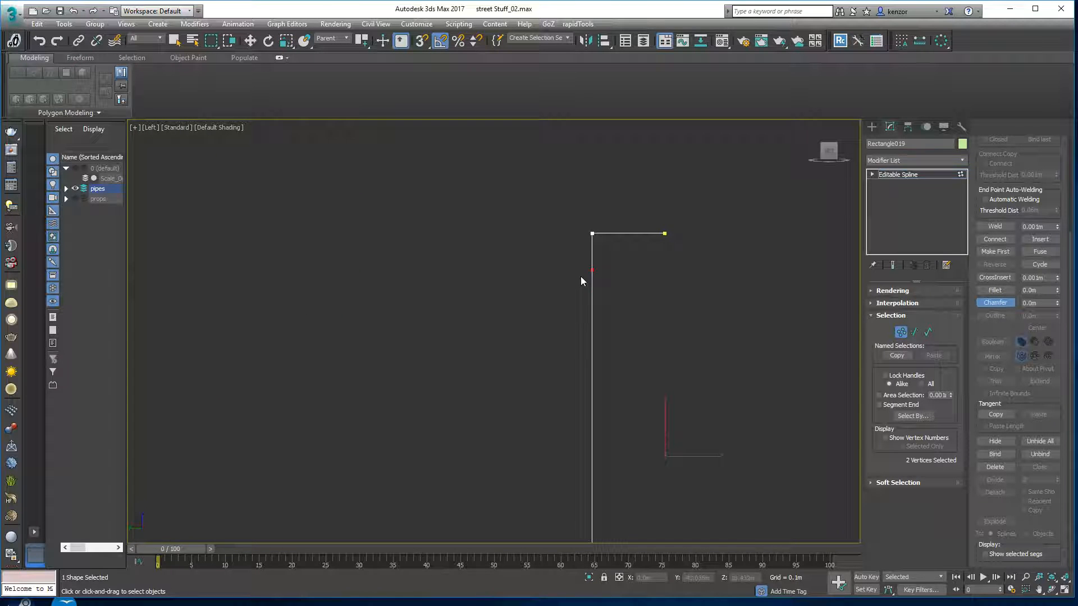
drag(593, 270, 594, 268)
scroll(660, 255, down, 4)
Move the profile's long middle segment a little inward along X using View coordinates, leaving a protruding flange at each end.
click(916, 333)
click(635, 335)
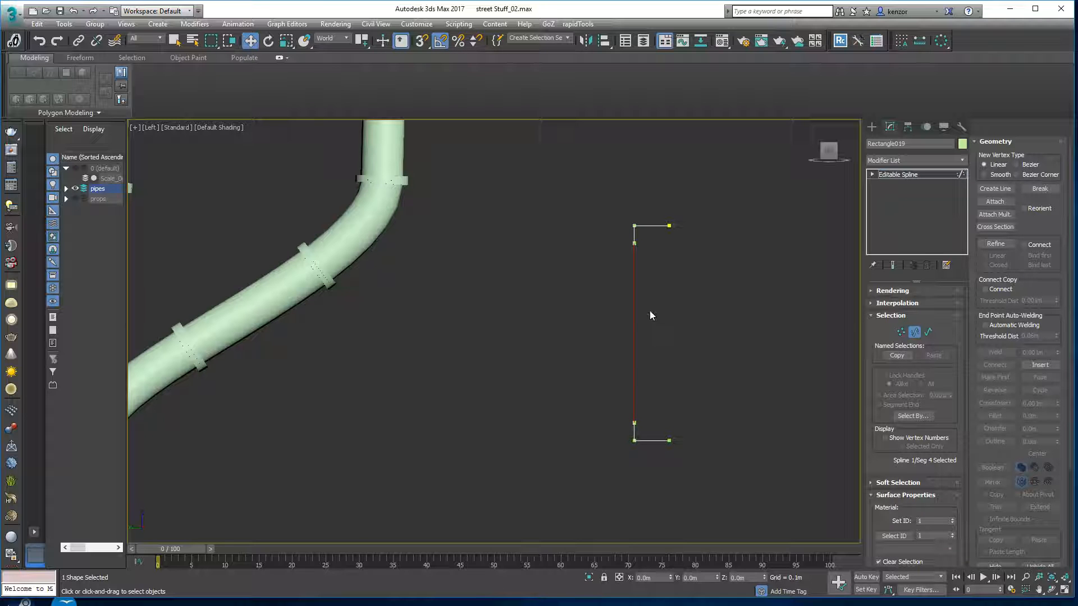
click(347, 38)
click(325, 48)
drag(361, 40, 363, 72)
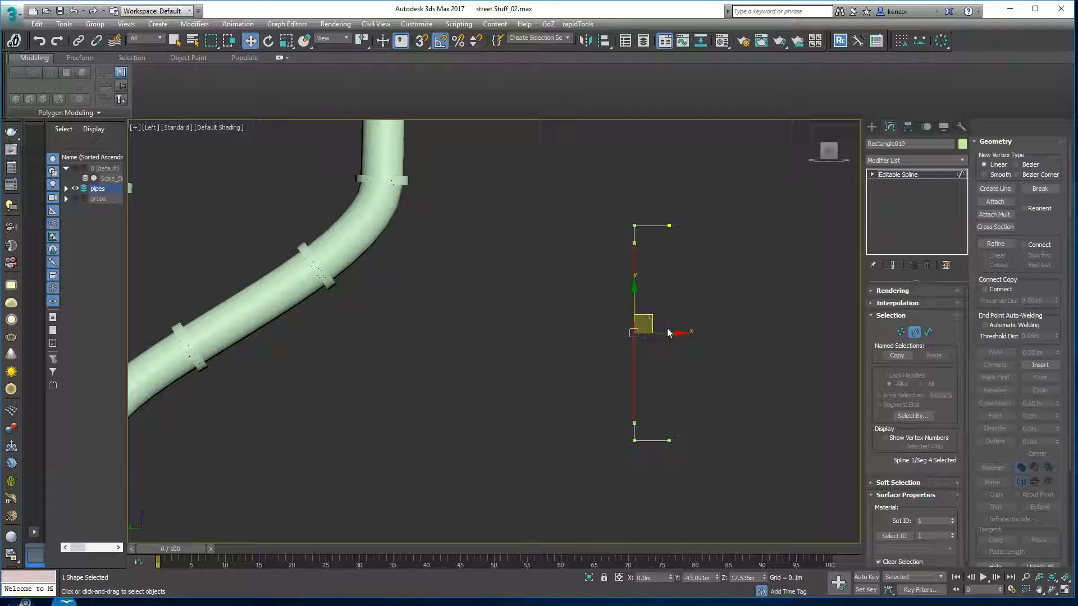
drag(667, 333, 681, 334)
click(914, 334)
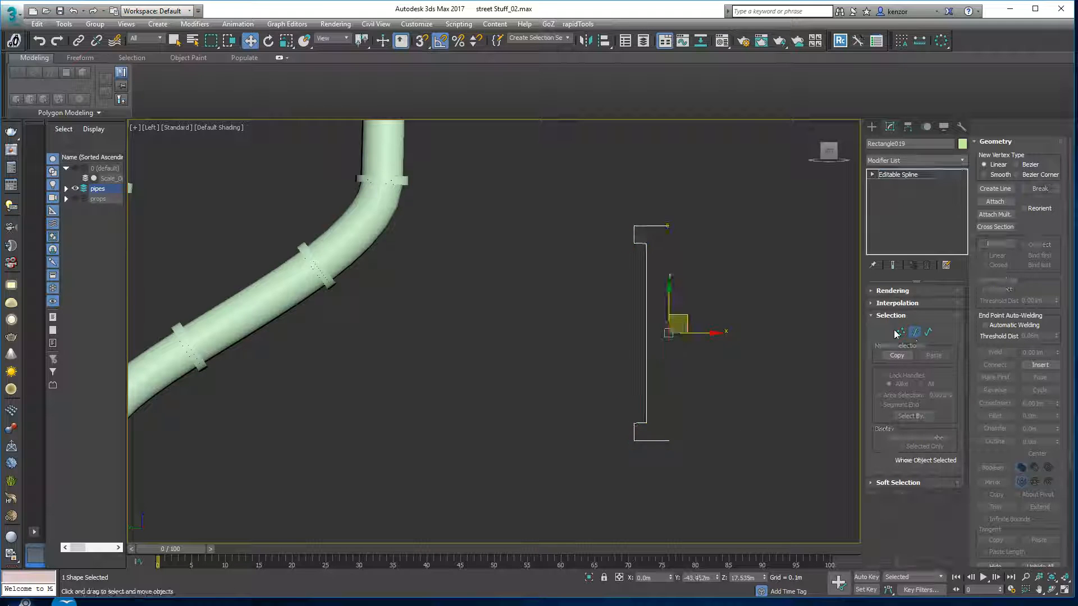
scroll(732, 241, down, 2)
middle_drag(732, 242, 703, 277)
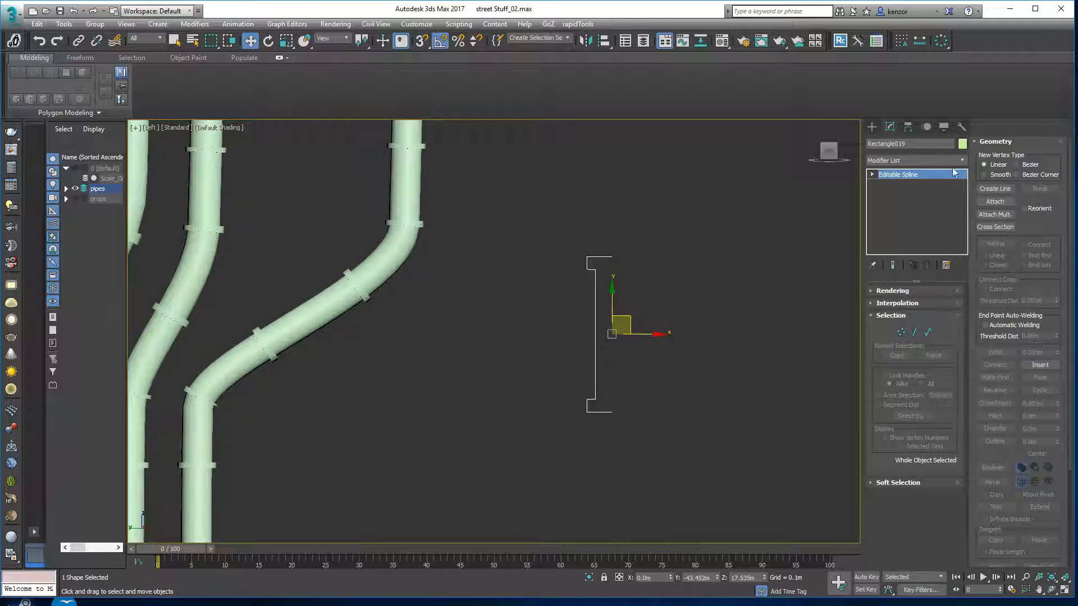
Apply a Lathe modifier to the flanged profile to form a round pipe piece.
click(955, 160)
key(l)
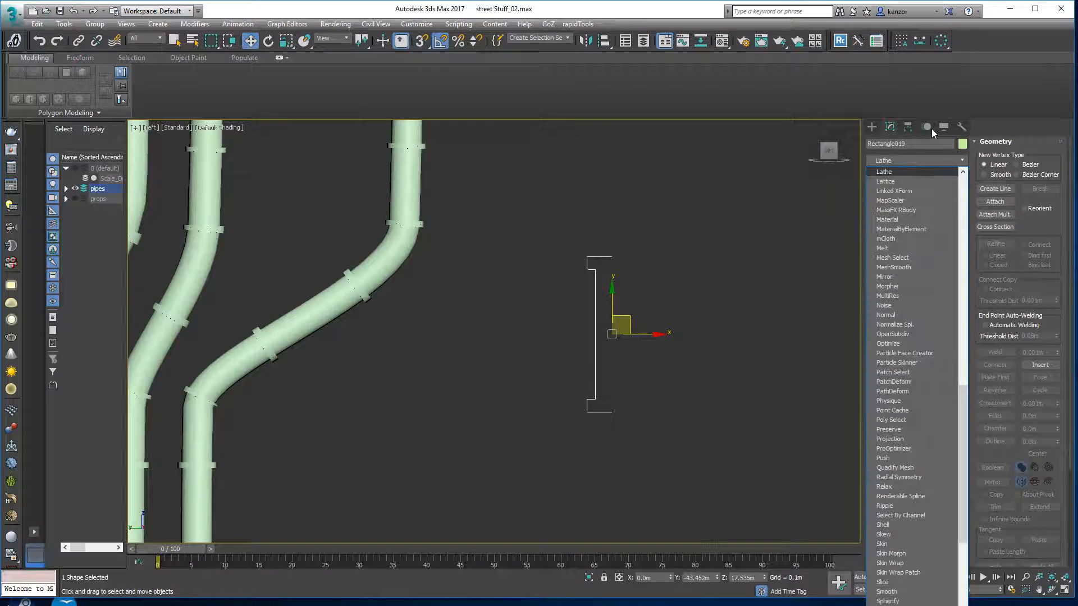
key(Return)
mouse_move(684, 277)
alt+middle_down()
mouse_move(662, 304)
mouse_move(692, 289)
mouse_move(695, 261)
alt+middle_up()
scroll(691, 242, up, 2)
key(l)
scroll(728, 246, down, 3)
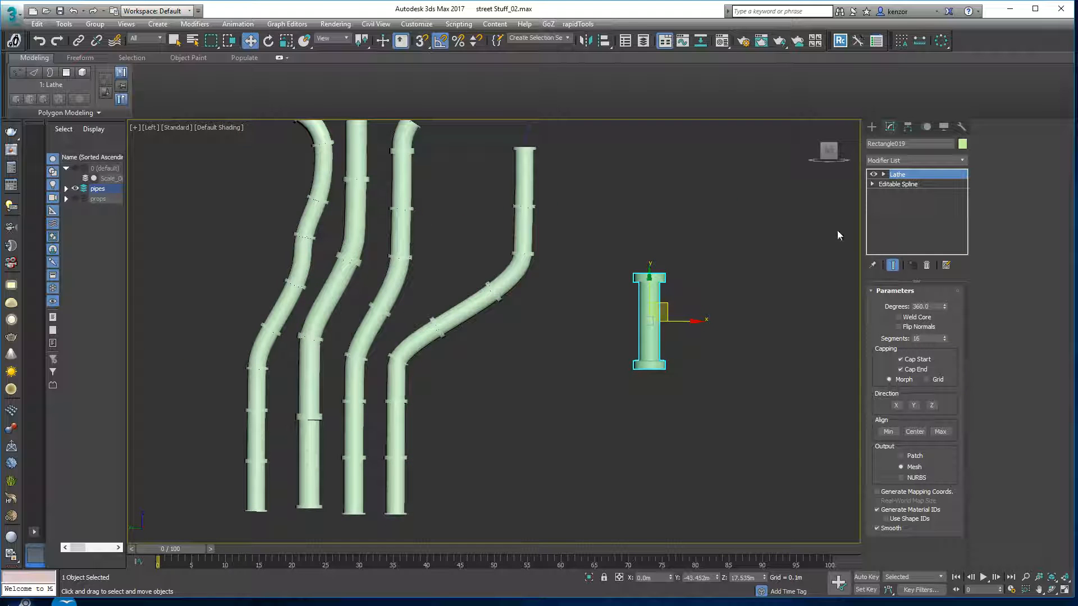
scroll(713, 252, up, 2)
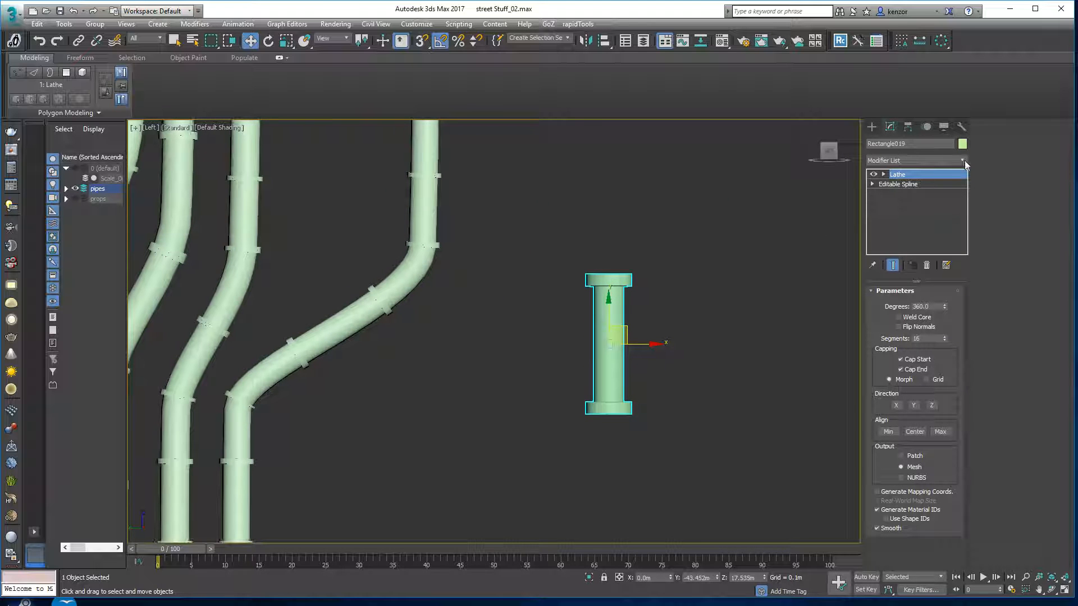
Add a Clone modifier to the lathed pipe with 2 clones, X displacement 0 and Y displacement 2.22 m, stacking the pieces vertically.
click(963, 161)
text(cl)
key(Return)
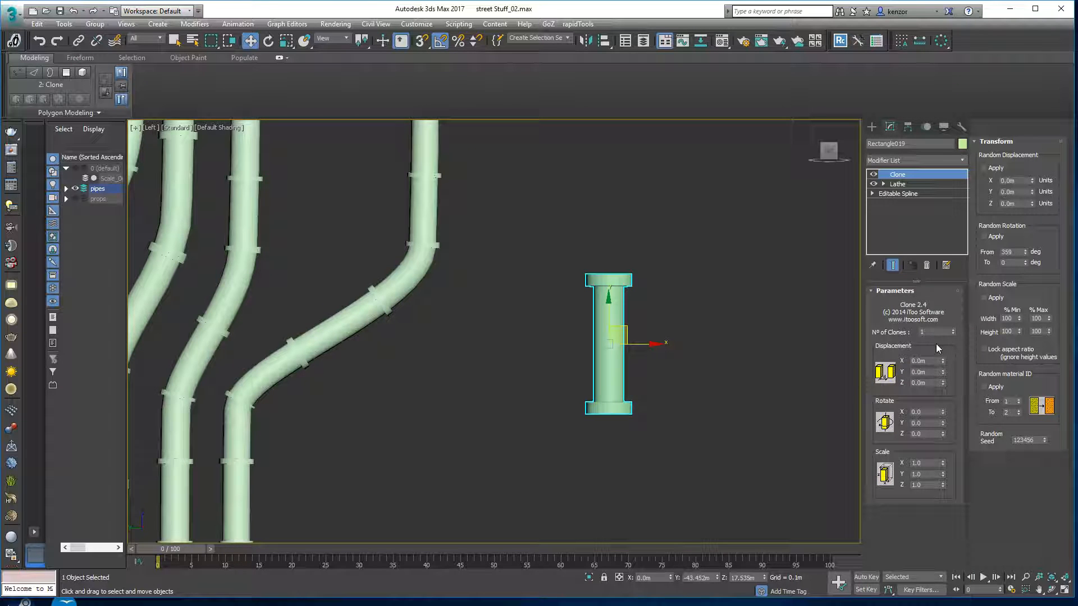
drag(933, 372, 881, 381)
text(1)
key(Return)
click(943, 360)
drag(939, 362, 909, 364)
text(0)
key(Return)
drag(944, 372, 949, 302)
ctrl+alt+middle_drag(761, 254, 758, 245)
middle_drag(722, 293, 740, 333)
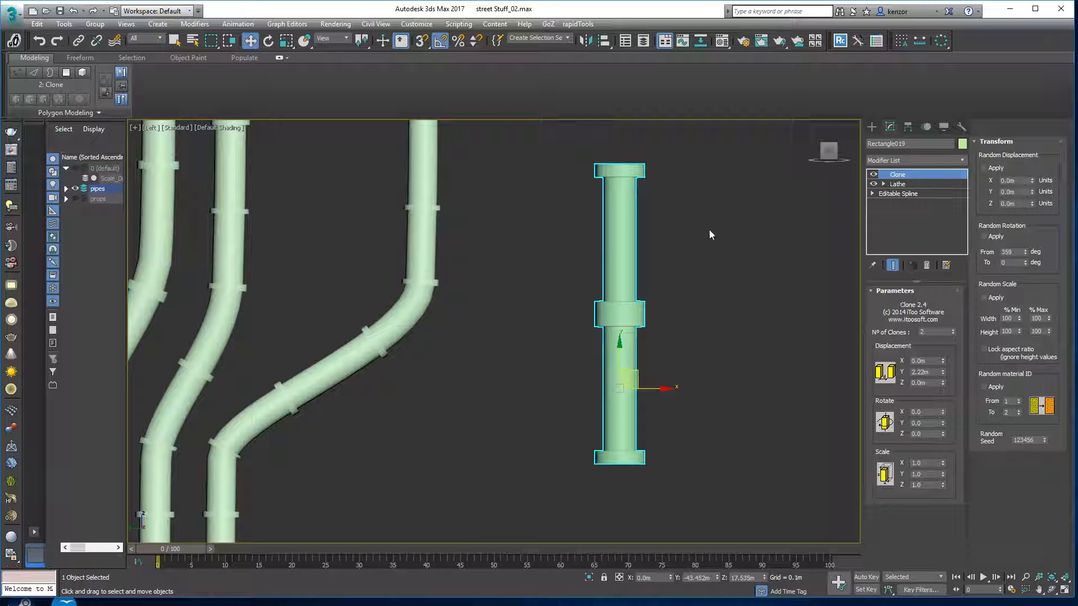
key(F3)
key(F3)
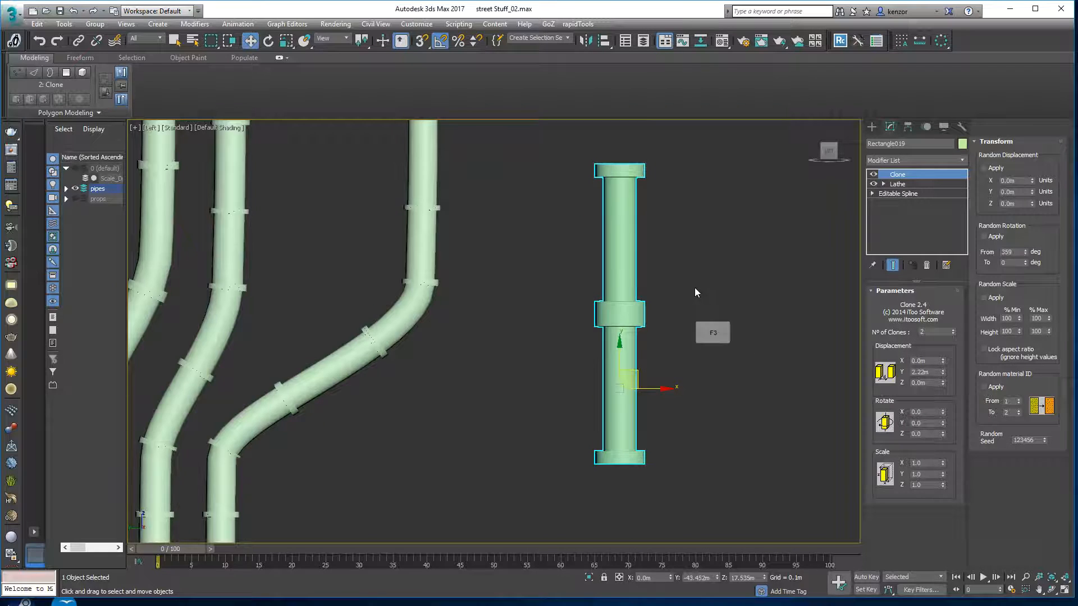
alt+middle_drag(668, 273, 733, 245)
key(l)
scroll(702, 314, up, 4)
ctrl+alt+middle_drag(694, 319, 732, 249)
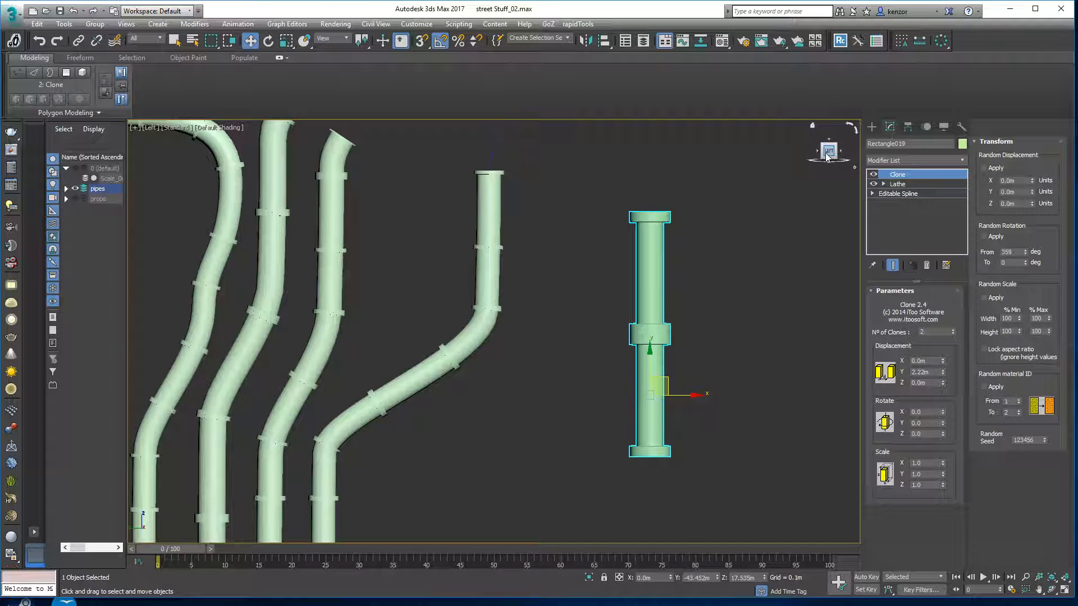
Convert all vertices of the new pipe's base Editable Spline to Corner type.
click(872, 194)
click(886, 205)
scroll(643, 342, up, 2)
drag(609, 341, 646, 499)
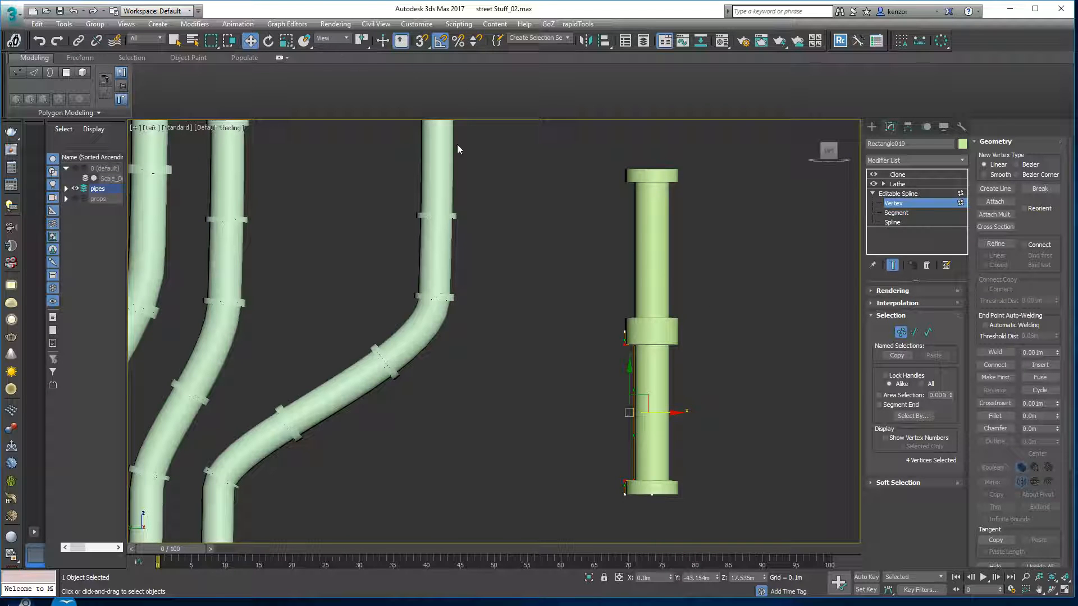
key(ctrl+a)
right_click(732, 246)
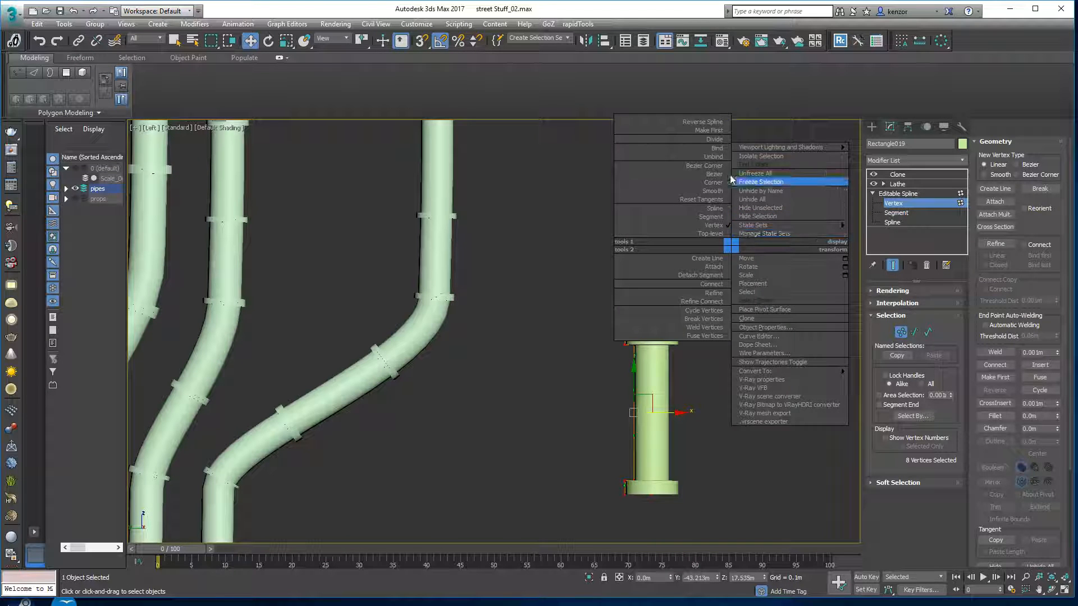
click(731, 178)
Scale the base spline's four inner vertices apart along Y using Parent coordinates to make the pipe's flanges thinner.
click(292, 46)
drag(605, 340, 667, 486)
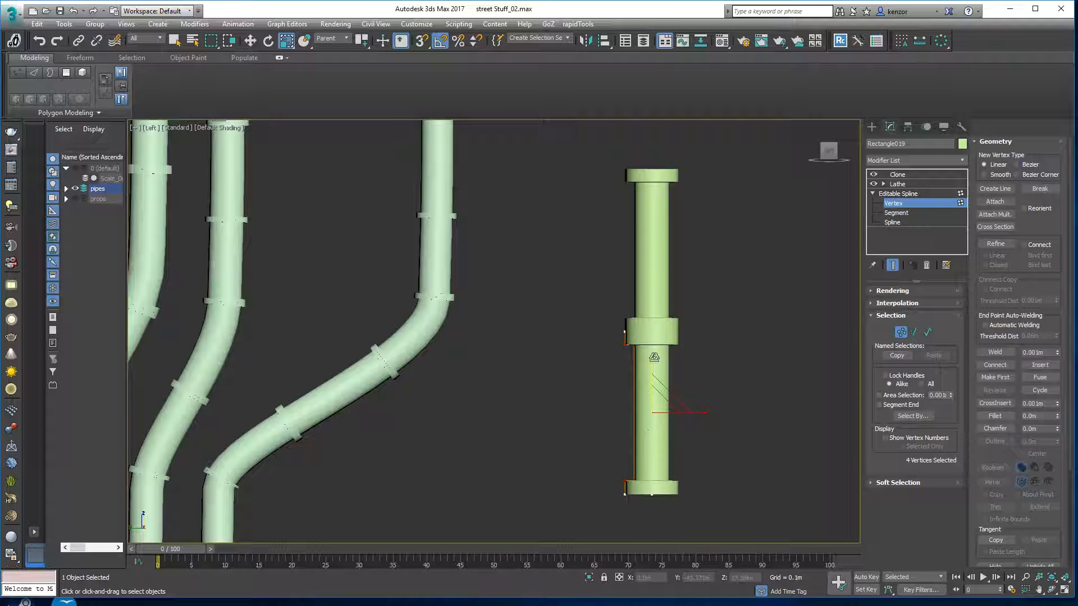
drag(650, 364, 652, 360)
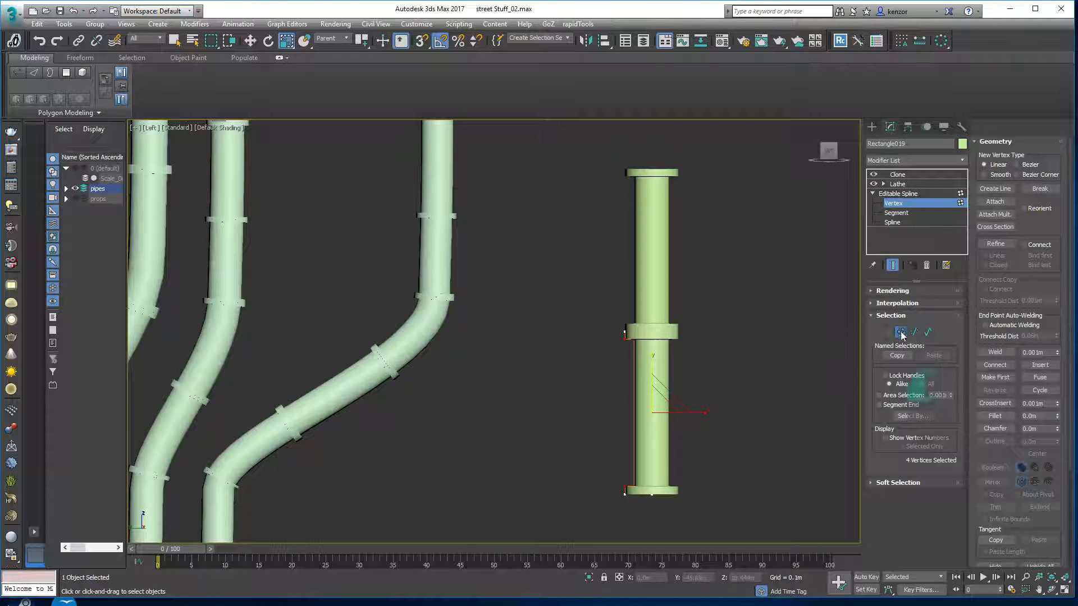
click(899, 193)
scroll(674, 336, down, 4)
scroll(693, 288, up, 4)
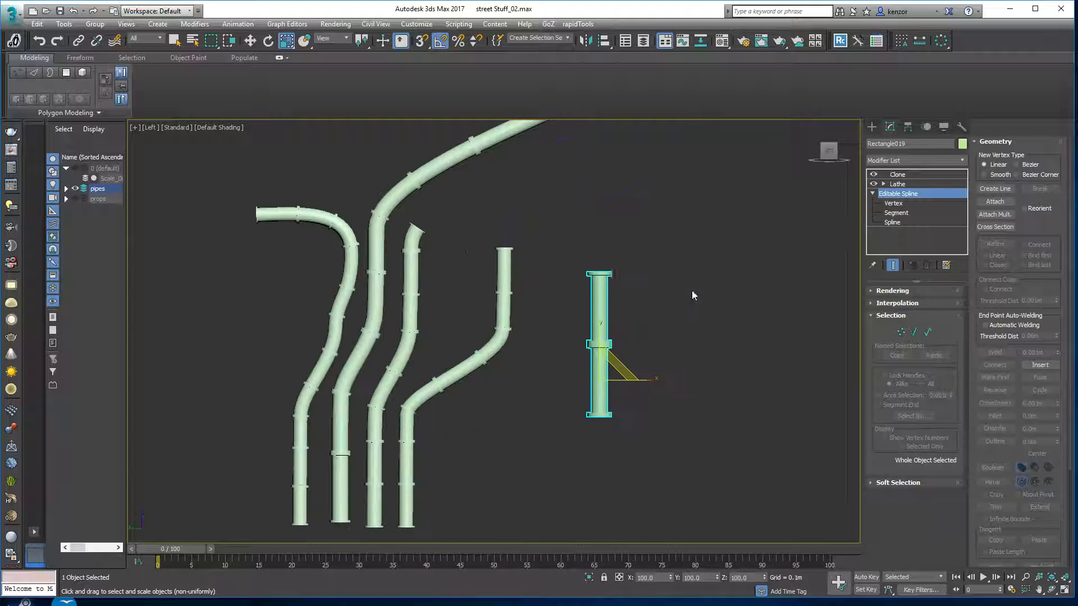
Try to draw a stepped Line path beside the new pipe, then undo it.
click(873, 128)
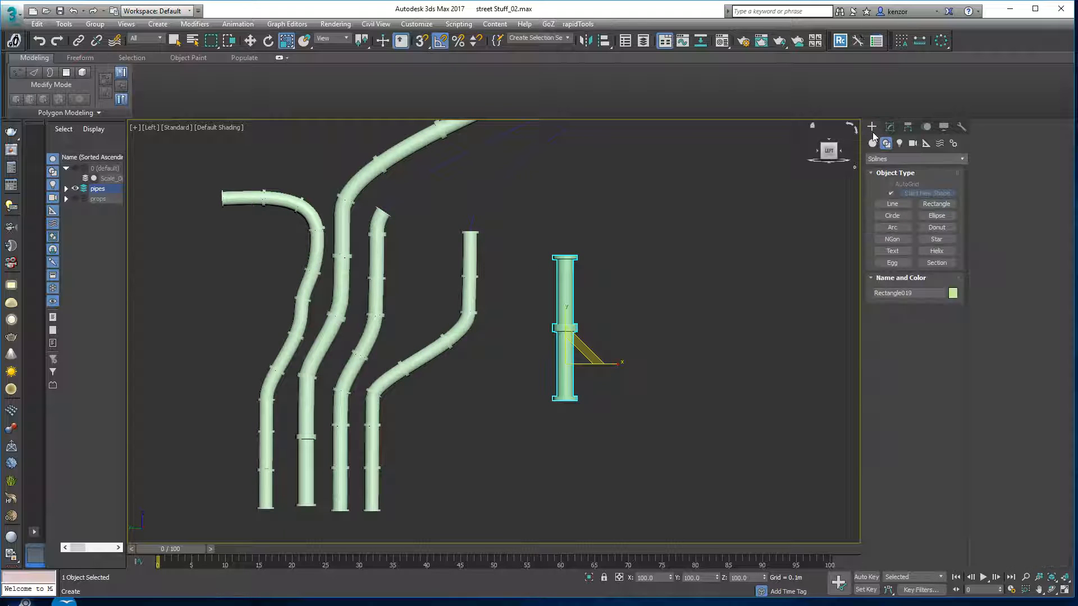
click(893, 203)
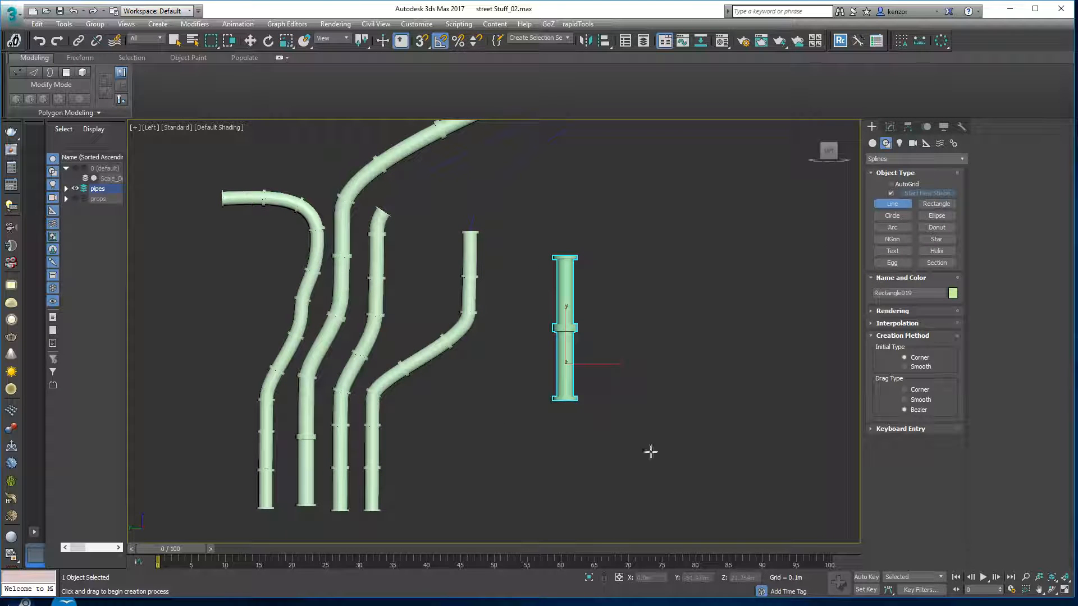
click(663, 503)
click(661, 352)
click(724, 328)
click(721, 239)
drag(746, 208, 768, 207)
click(771, 151)
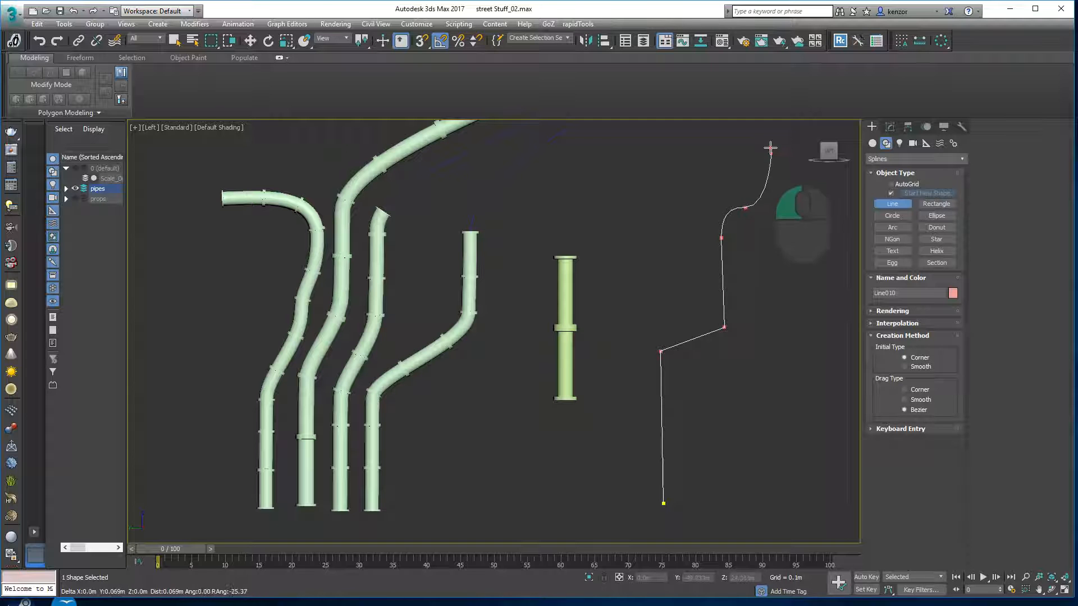
right_click(719, 139)
middle_drag(781, 253, 737, 231)
key(ctrl+z)
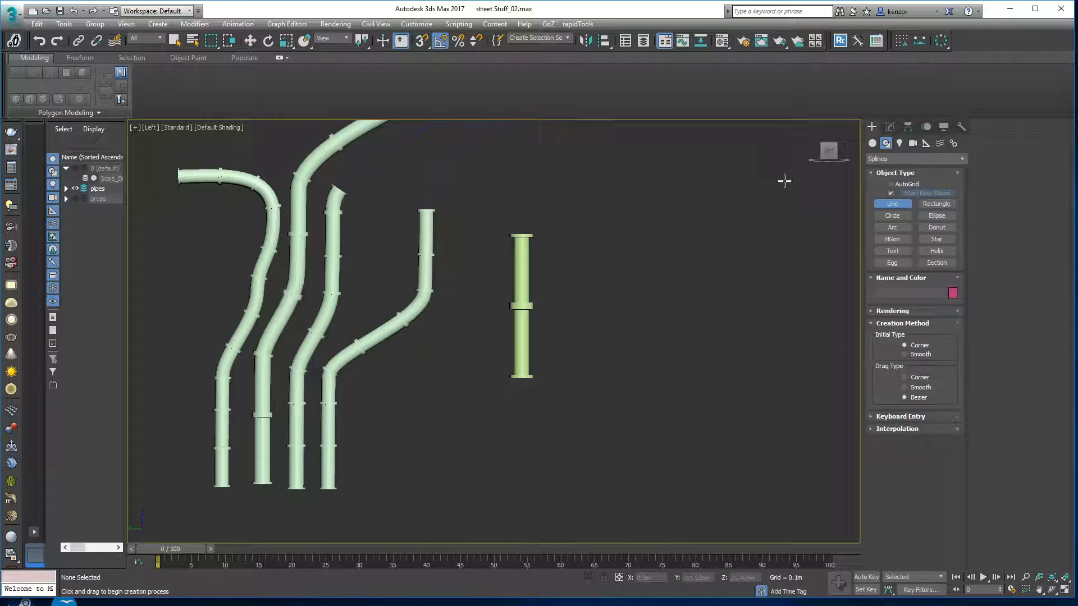
click(646, 476)
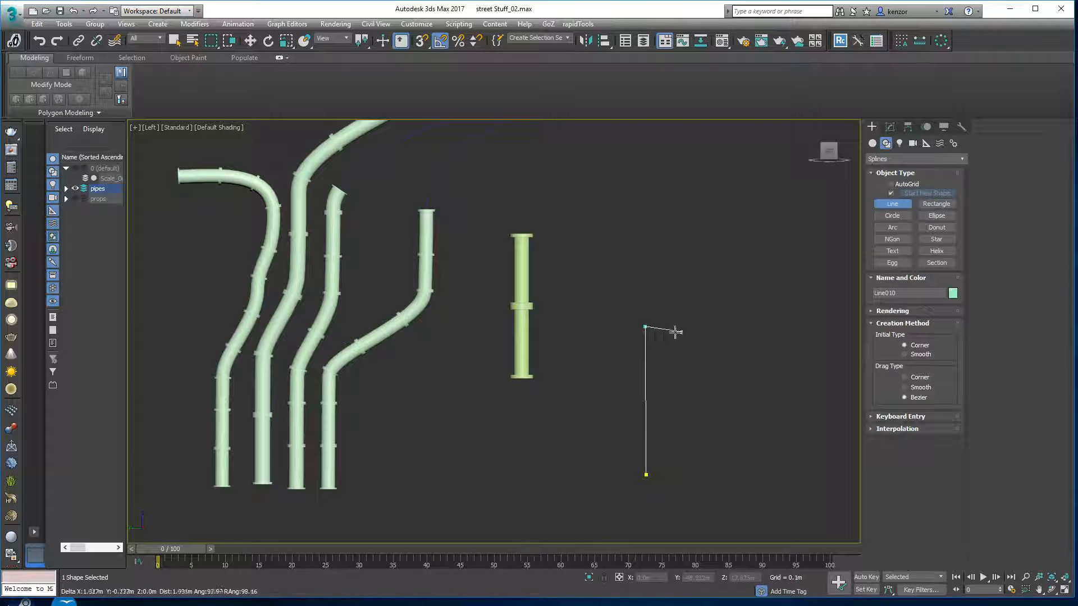
key(shift)
click(733, 326)
click(732, 278)
click(732, 194)
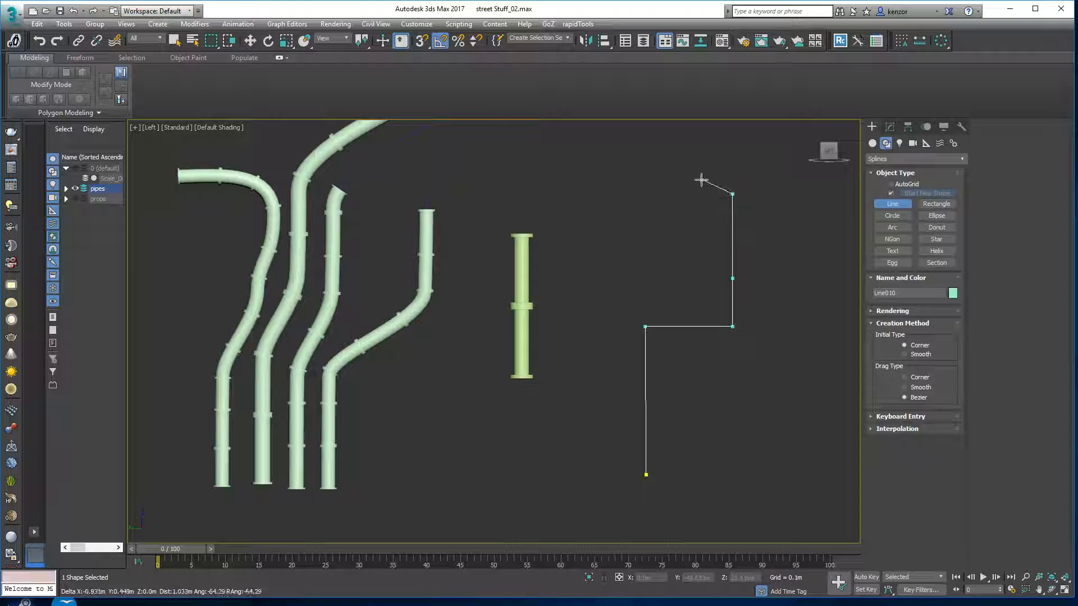
key(Delete)
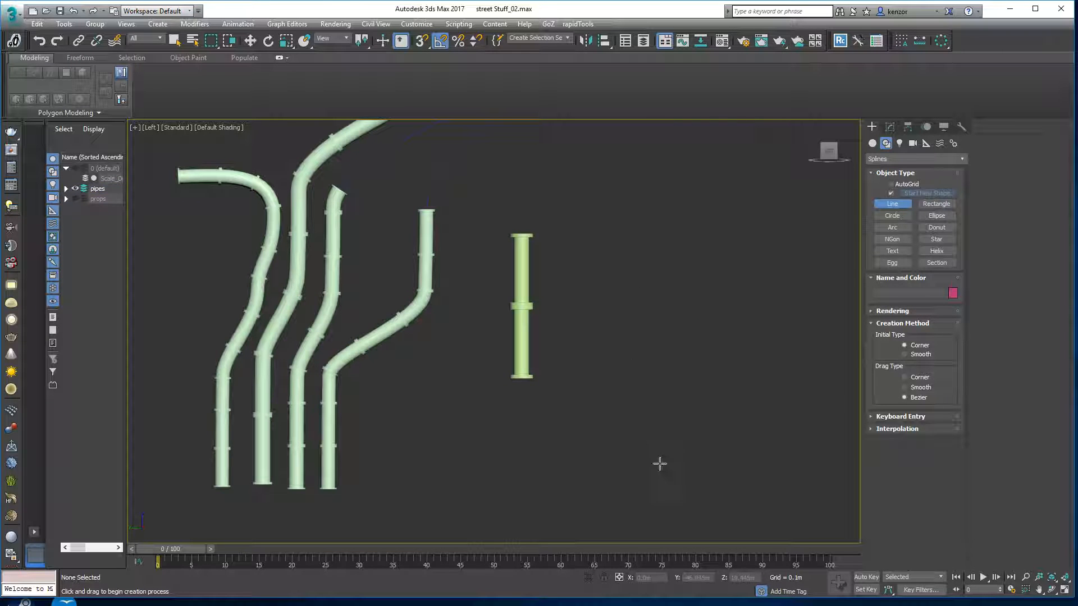
key(ctrl+z)
Draw an S-shaped Line path beside the new pipe, rising through a Bezier bend into a straight vertical upper run.
click(657, 479)
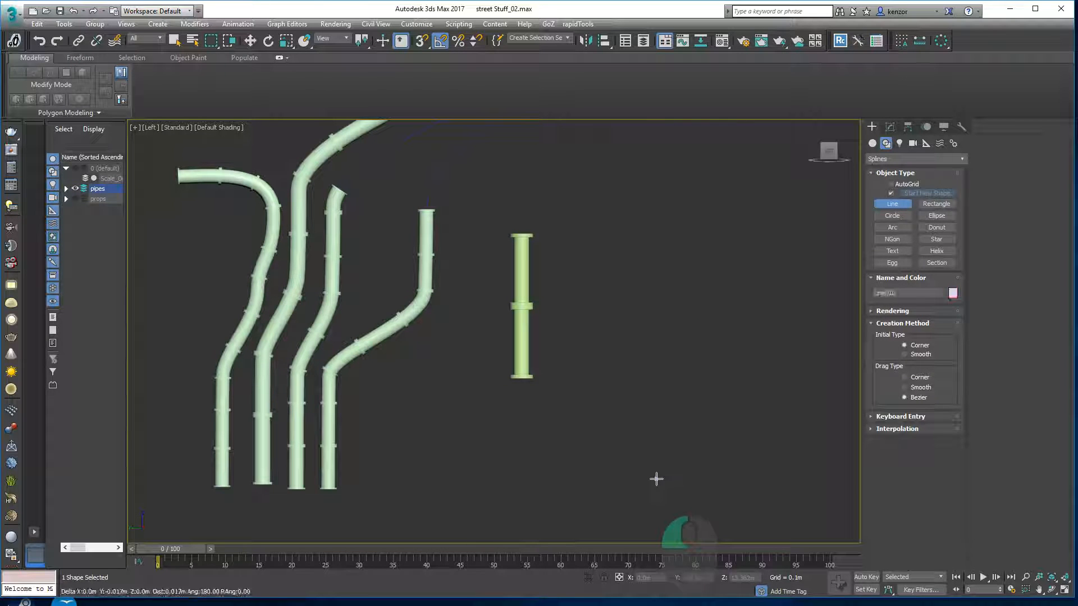
drag(649, 382, 759, 364)
click(757, 264)
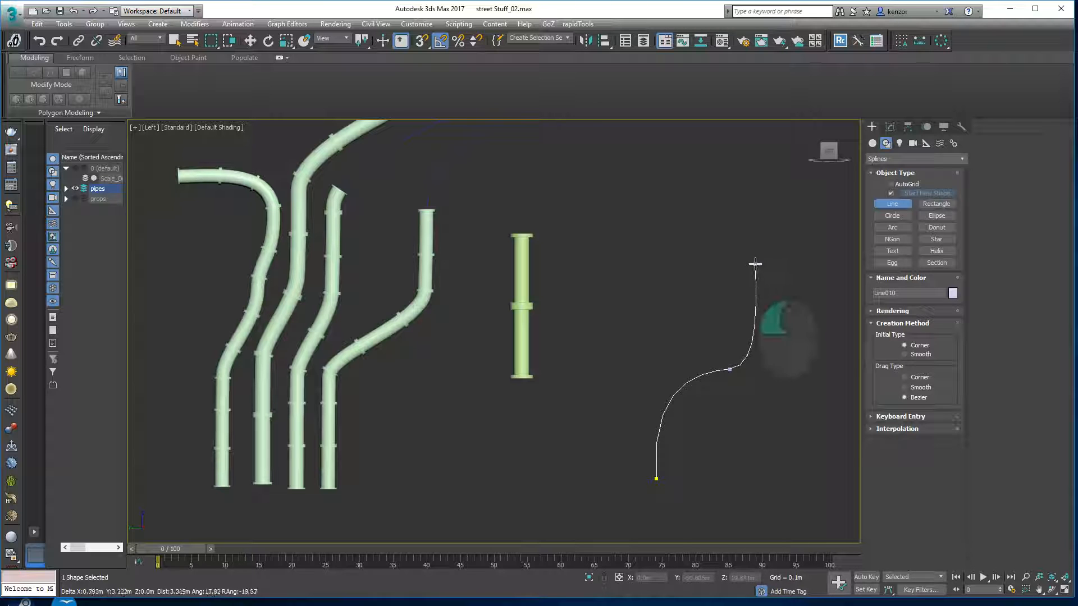
click(753, 159)
right_click(753, 159)
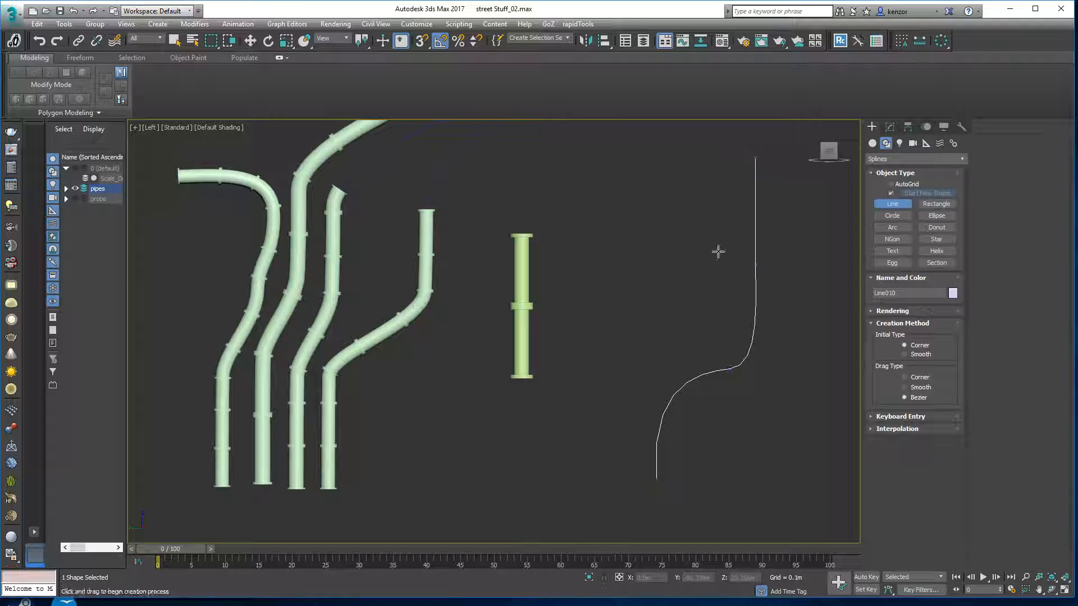
middle_drag(842, 242, 814, 243)
Move the new pipe down and across so it stands beside the lower end of the S-shaped path.
click(887, 127)
middle_drag(527, 277, 574, 277)
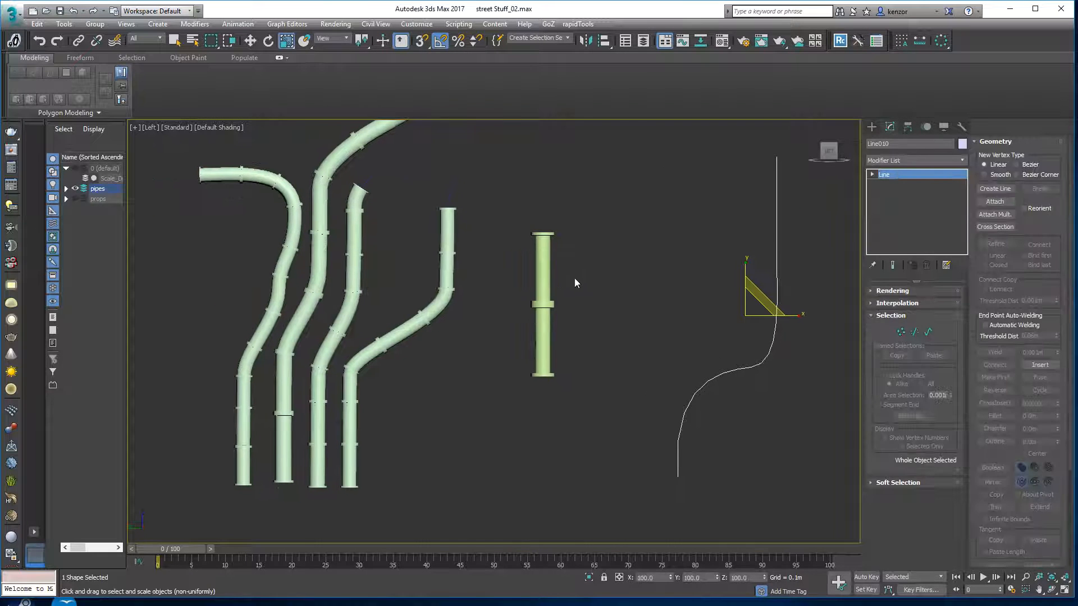
click(539, 293)
key(w)
drag(559, 325, 631, 432)
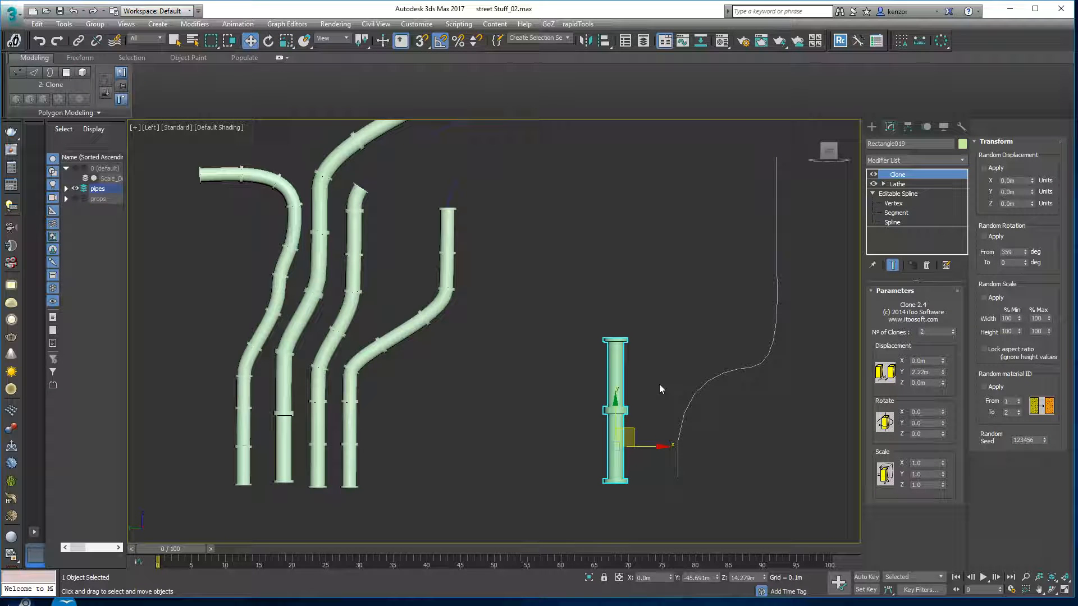
Apply the PathDeform (WSM) modifier to the new pipe and pick the S-shaped line as its path.
click(964, 162)
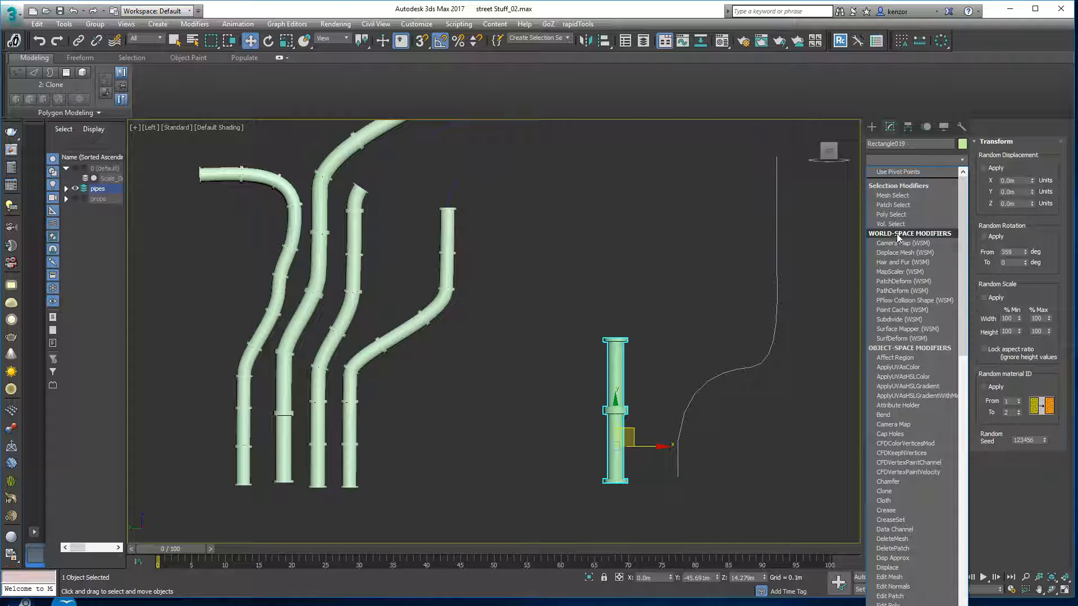
click(893, 291)
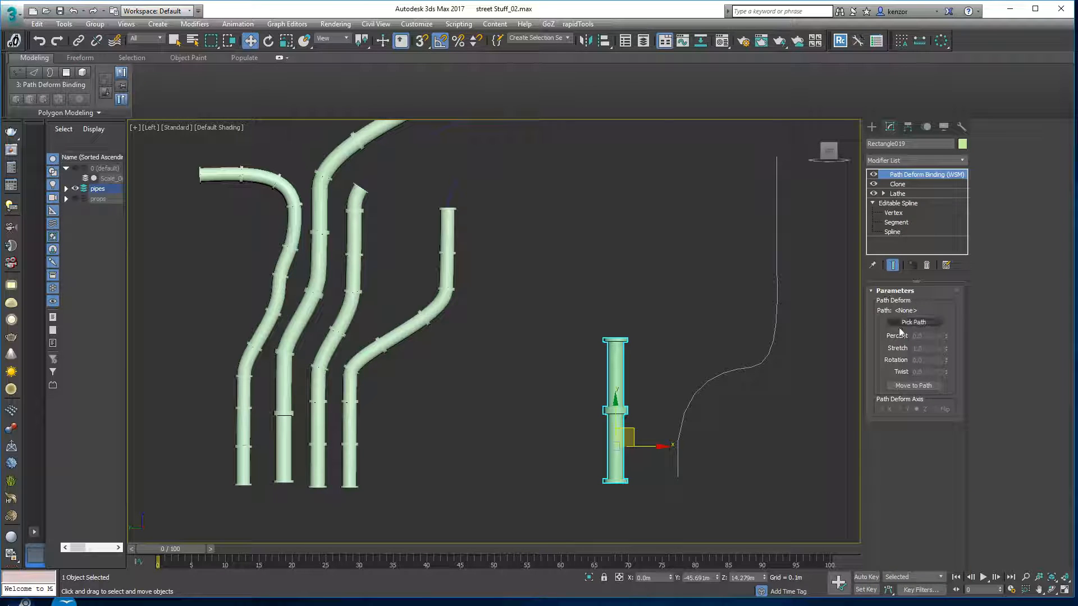
click(912, 323)
click(752, 367)
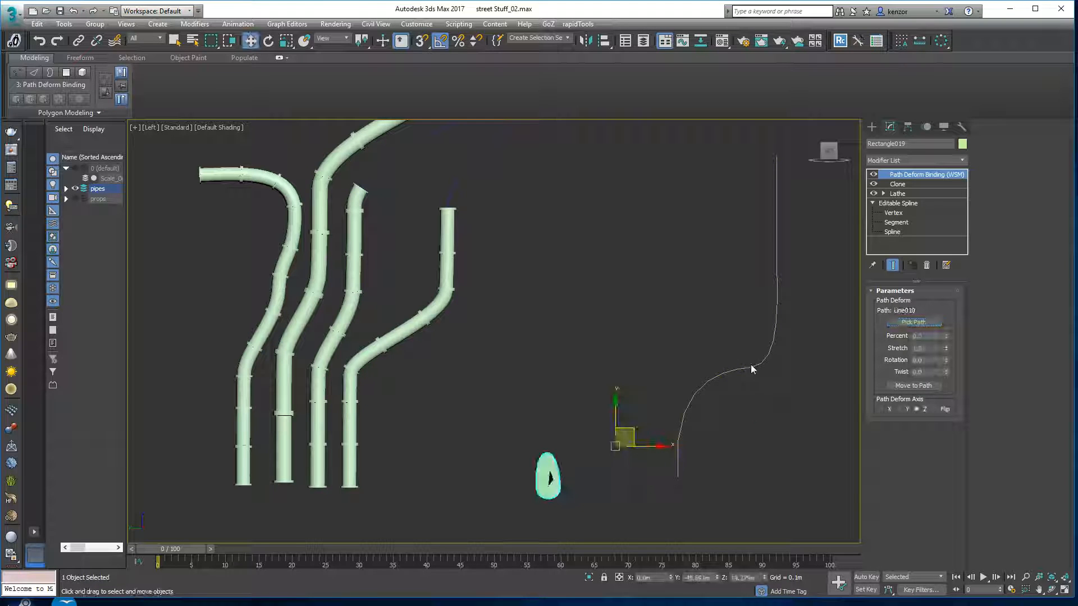
middle_drag(749, 430, 763, 409)
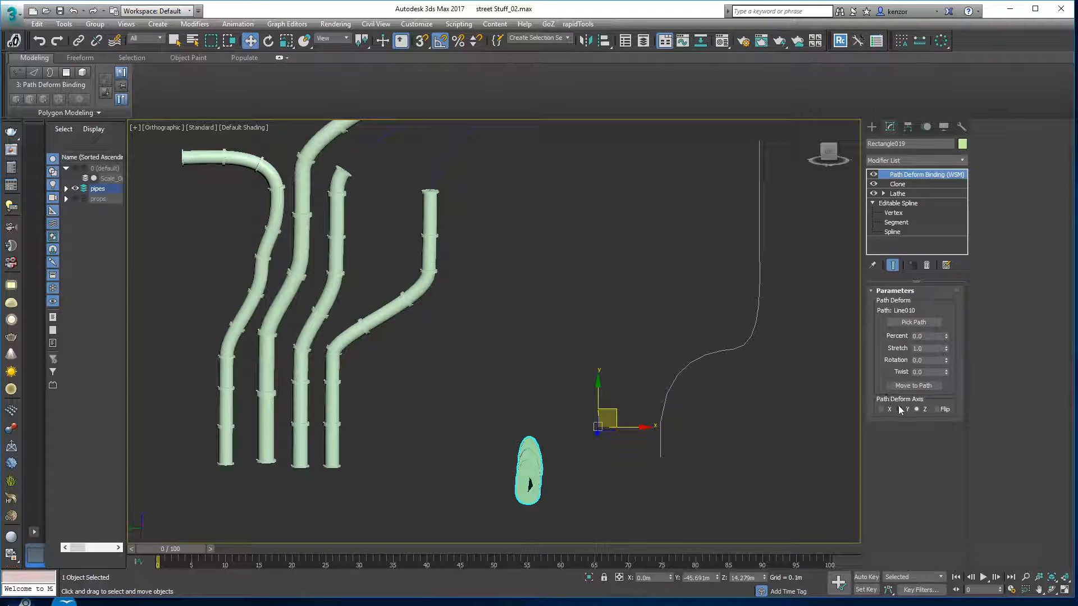
Set the Path Deform axis to Y and move the pipe onto the S-shaped path.
click(899, 410)
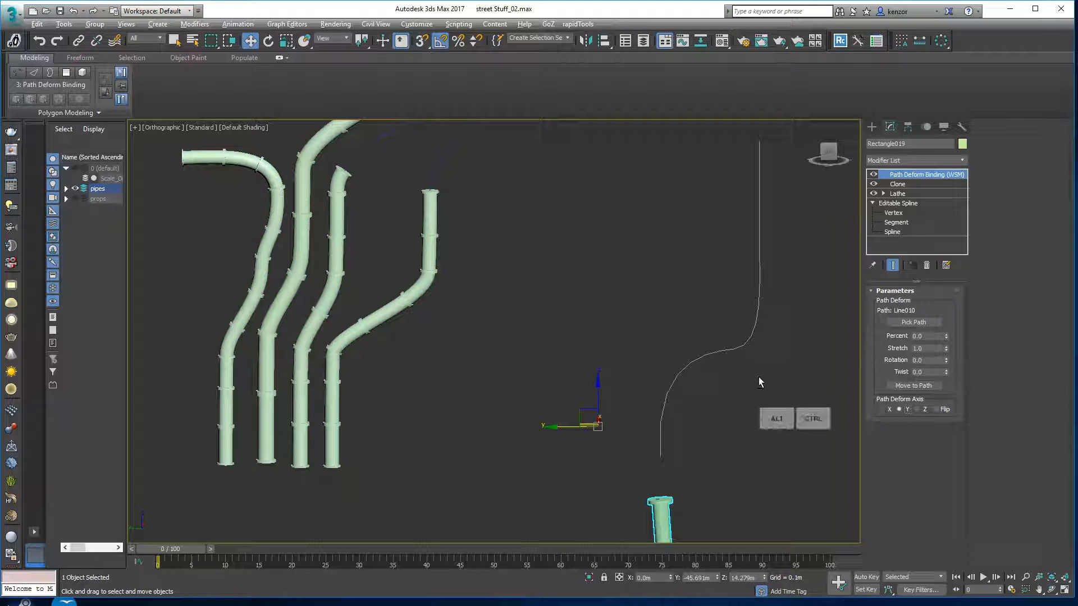
scroll(760, 378, down, 3)
click(881, 409)
click(899, 410)
scroll(754, 373, up, 3)
click(901, 322)
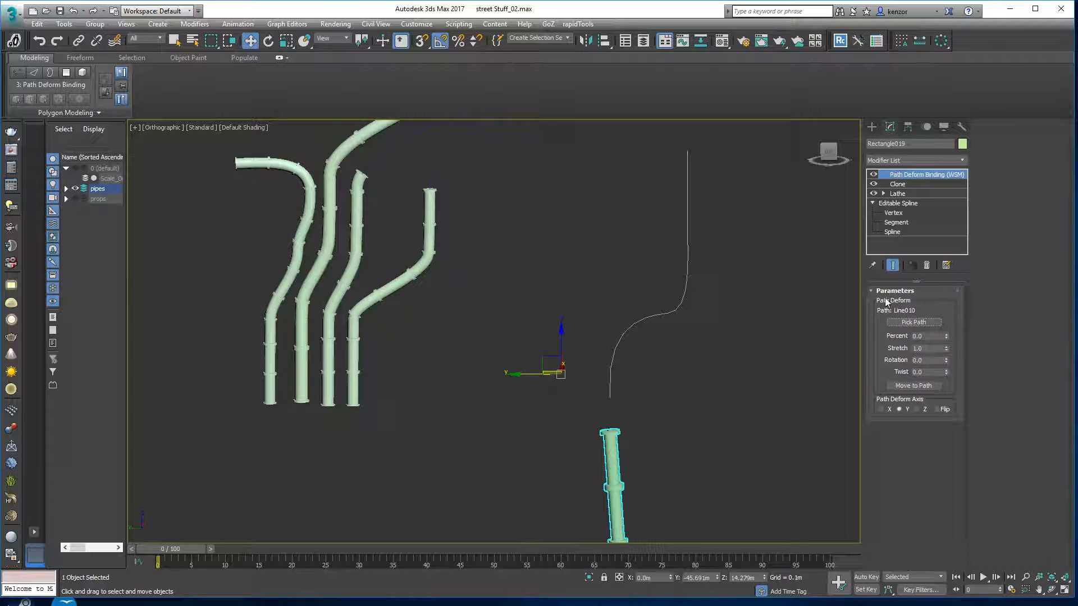
click(908, 387)
View the deformed pipe from the Left and inspect its mesh subdivisions along the bend in wireframe.
alt+middle_drag(724, 356, 729, 356)
click(828, 150)
ctrl+alt+middle_drag(708, 315, 770, 245)
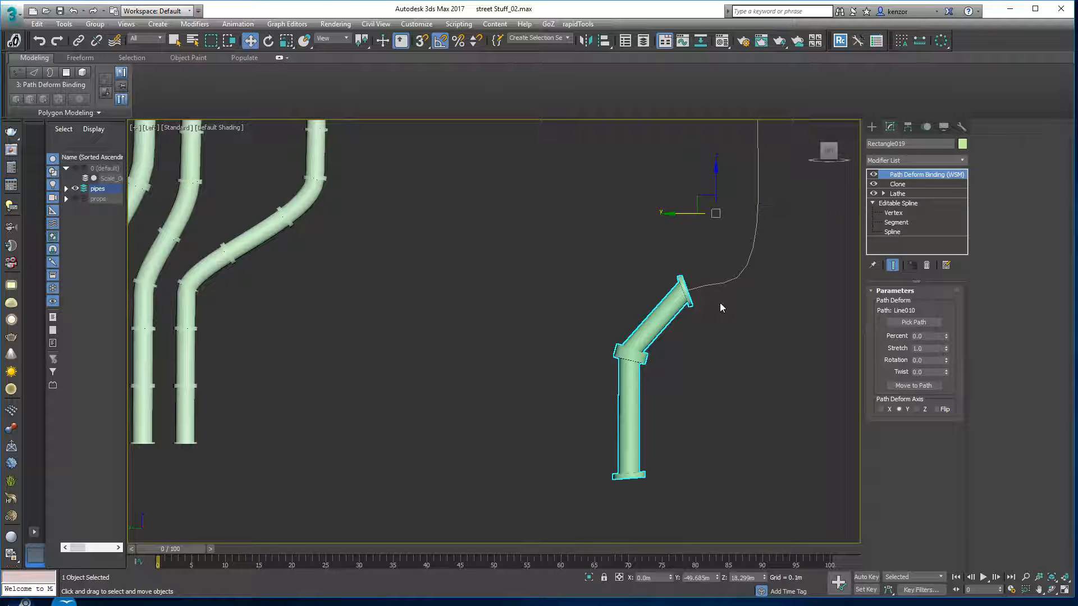
key(F3)
key(F3)
key(F3)
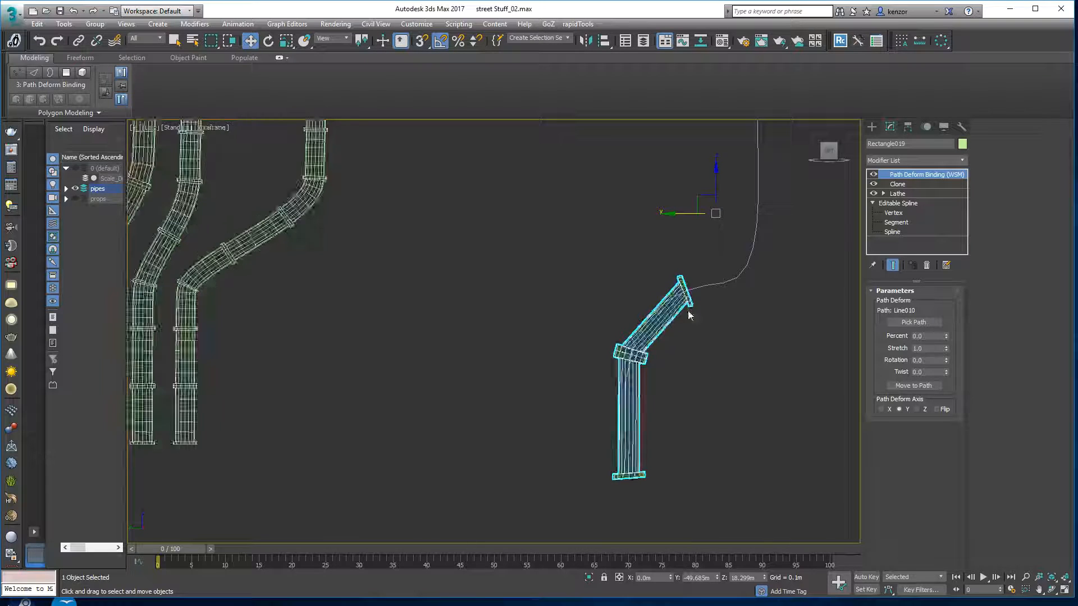
key(F3)
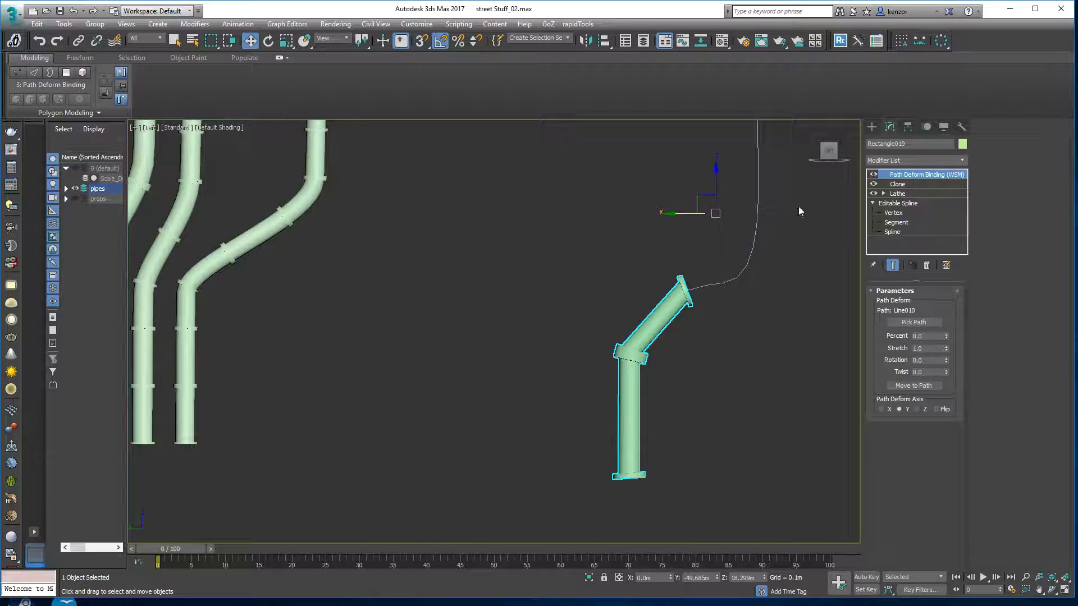
Disable the Path Deform binding and divide the long straight segment of the pipe's profile spline with a Divide value of 5.
click(876, 175)
middle_drag(814, 225, 769, 327)
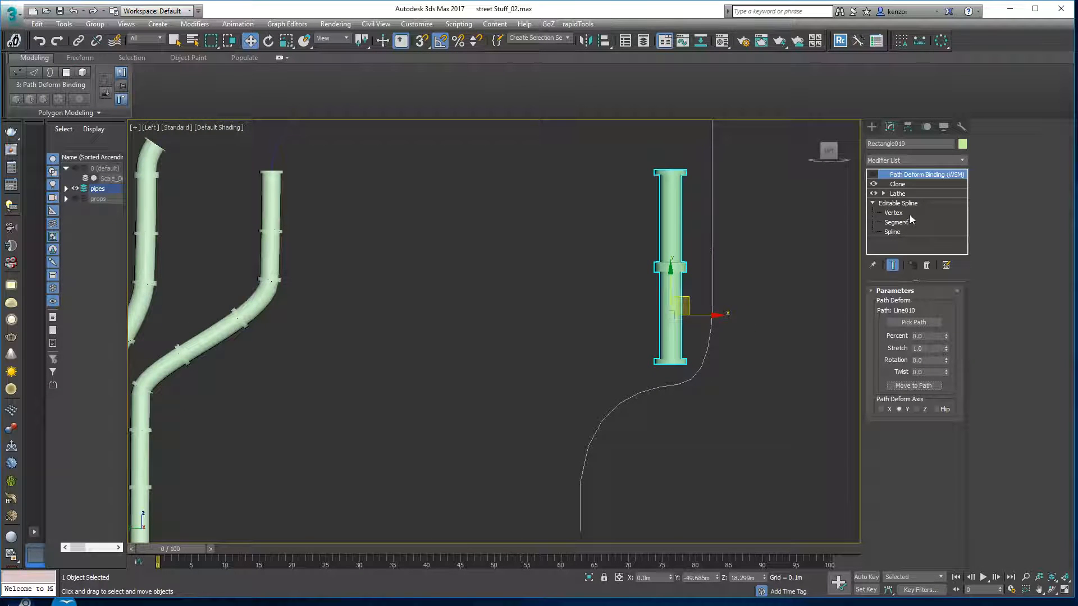
click(906, 222)
scroll(713, 292, up, 2)
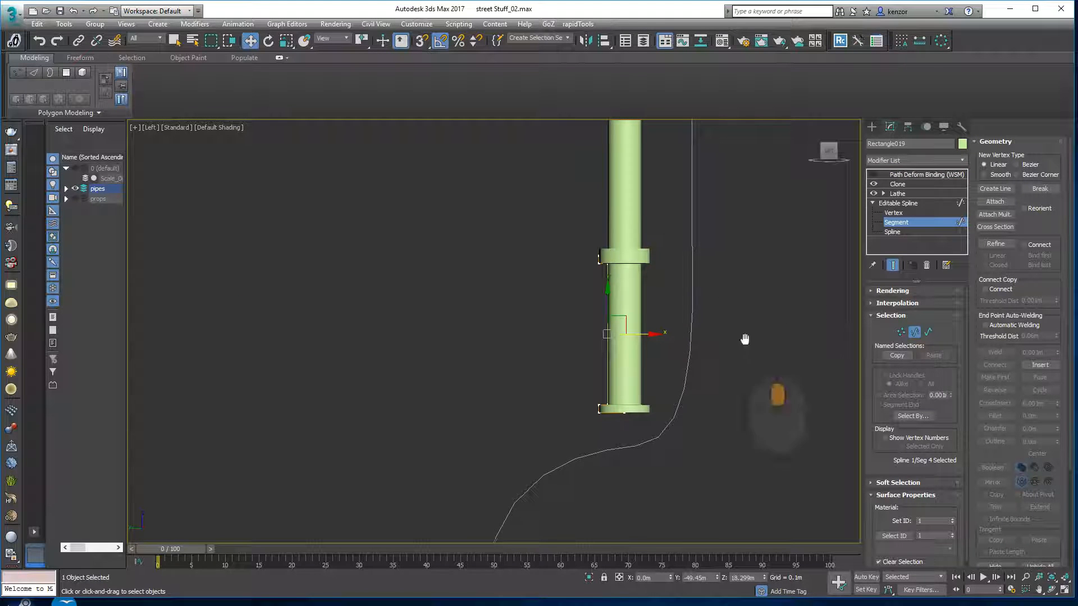
key(F3)
click(894, 266)
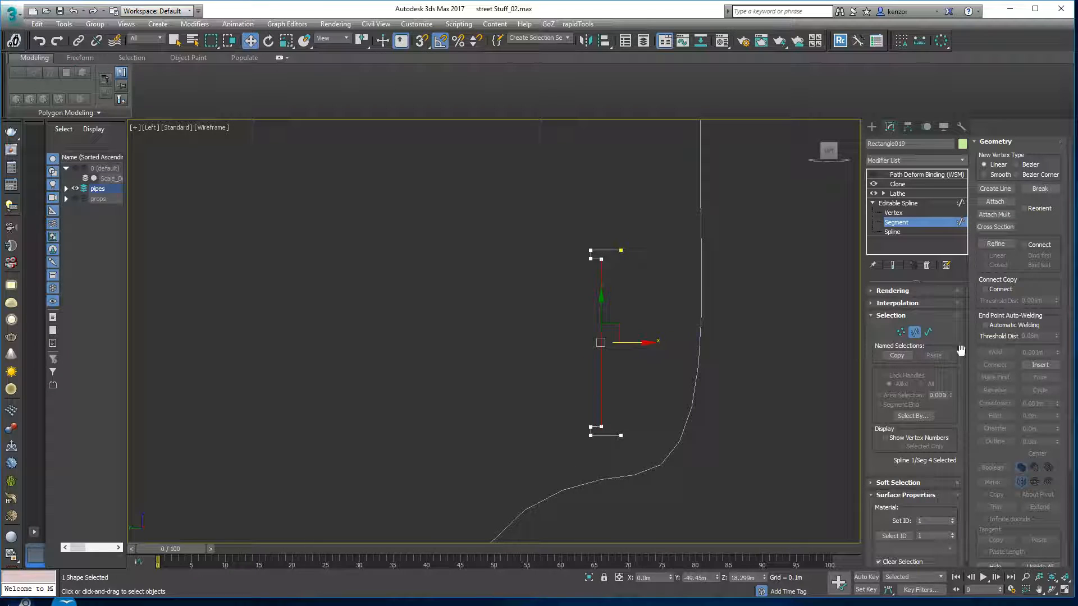
drag(1066, 387, 1075, 213)
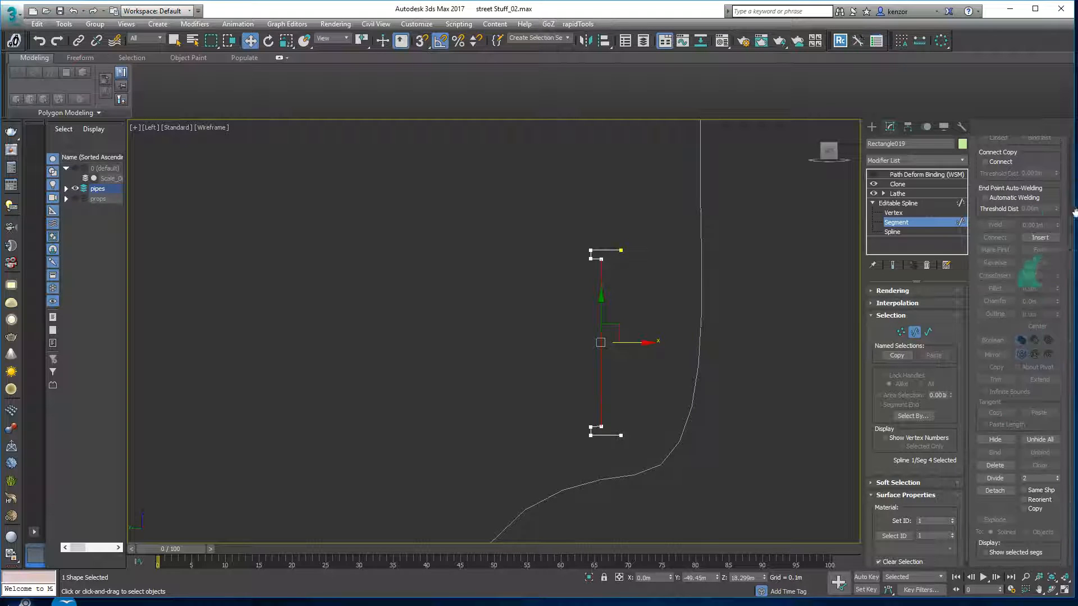
click(1020, 478)
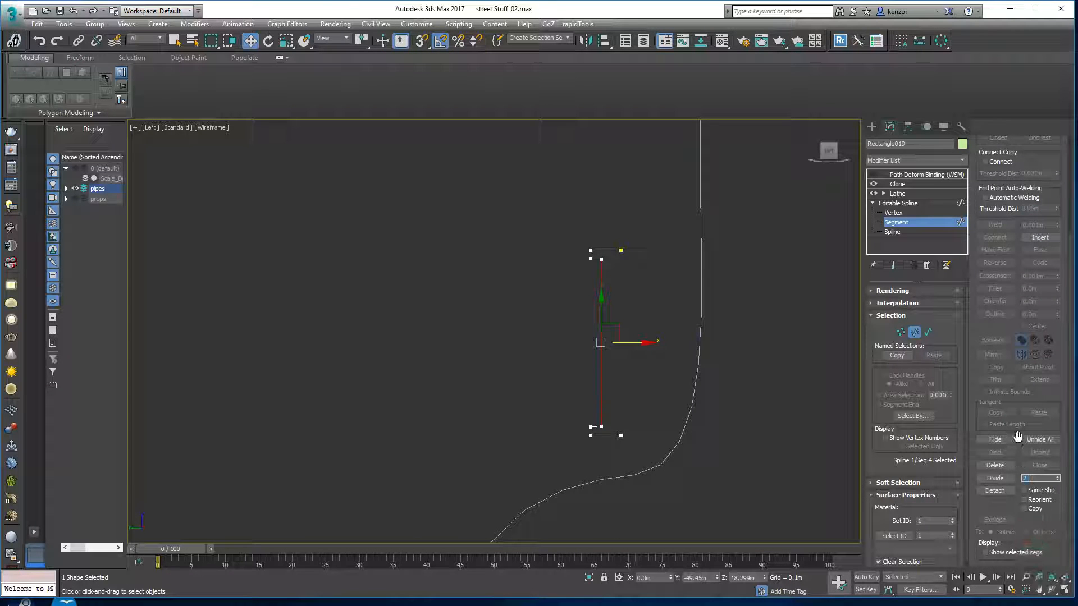
click(1002, 478)
Leave segment editing, re-enable the Path Deform binding on the pipe and return to shaded display.
ctrl+alt+middle_drag(716, 295, 645, 281)
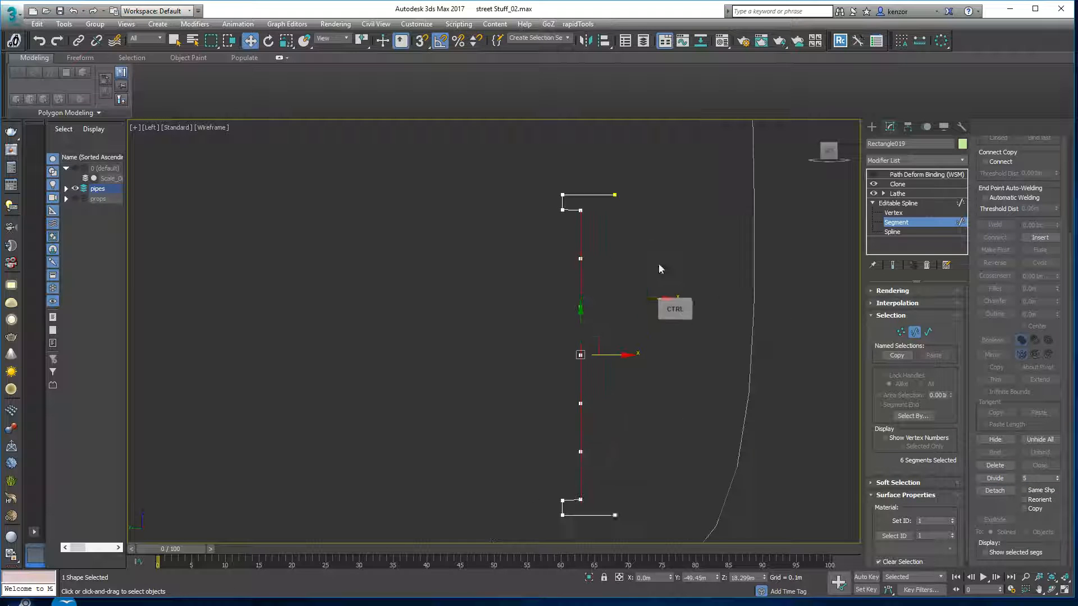
ctrl+alt+middle_drag(721, 310, 733, 362)
key(2)
ctrl+alt+middle_drag(845, 341, 832, 384)
middle_drag(832, 384, 726, 393)
click(726, 396)
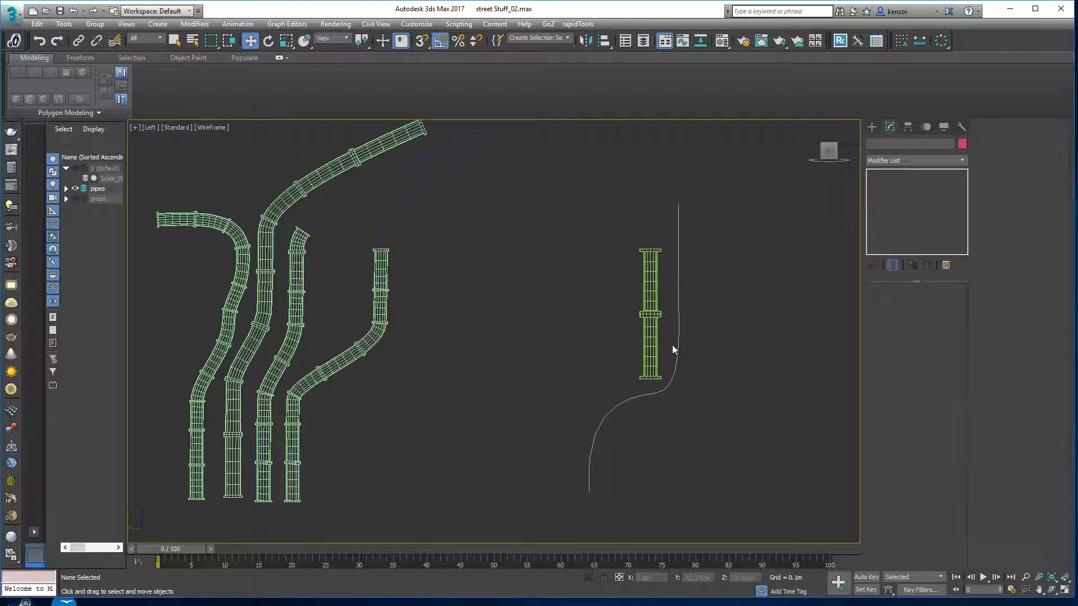
click(656, 344)
click(875, 175)
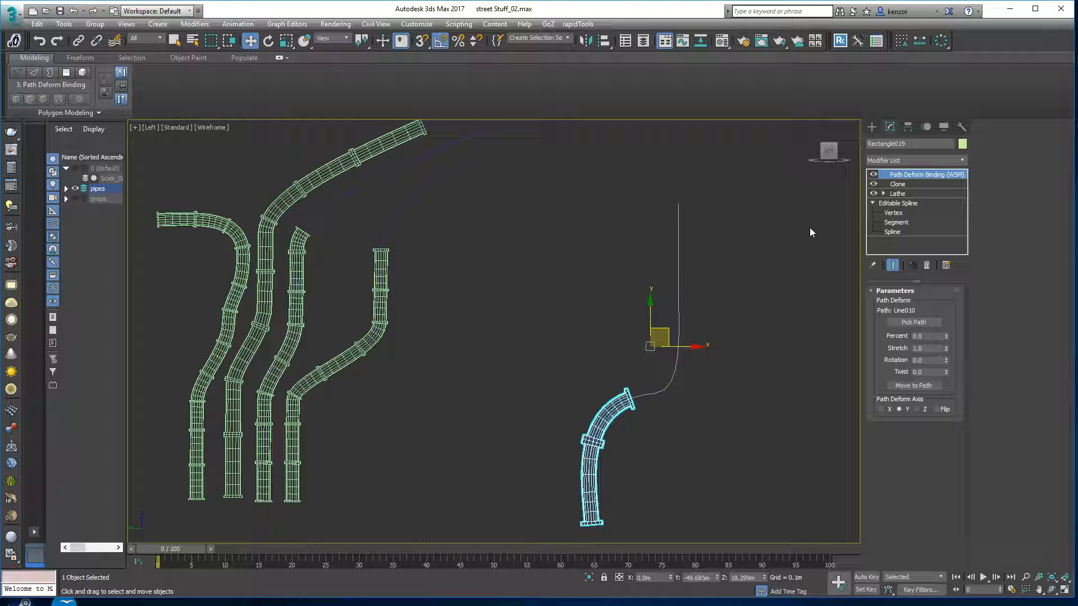
middle_drag(736, 330, 739, 316)
key(F3)
Convert the five vertices along the profile's long straight side to Smooth and leave vertex editing.
ctrl+alt+middle_drag(664, 373, 671, 346)
middle_drag(671, 346, 748, 289)
scroll(659, 318, up, 8)
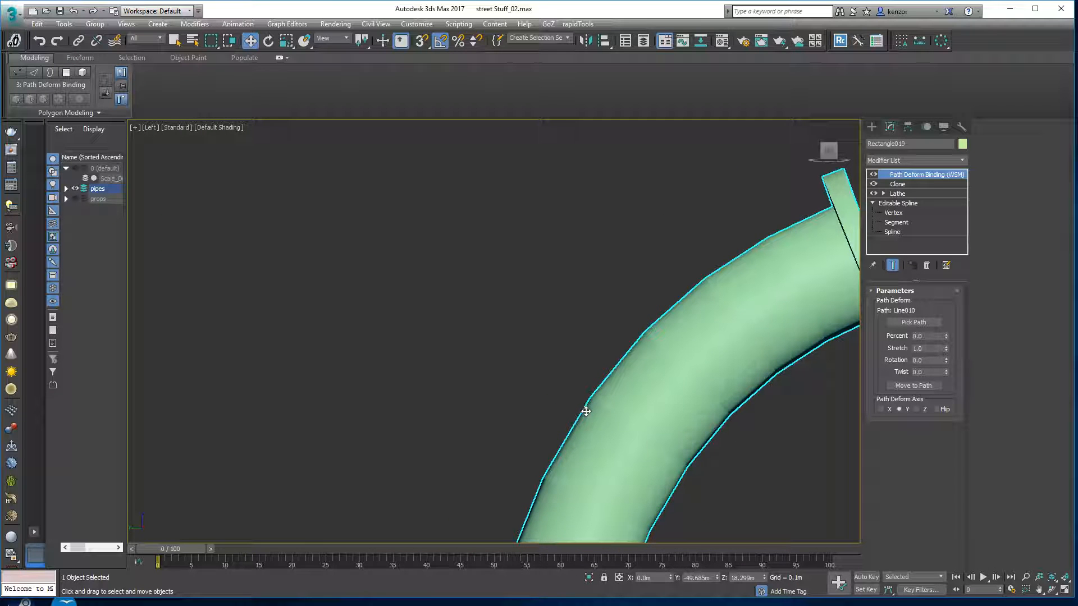
scroll(705, 306, down, 5)
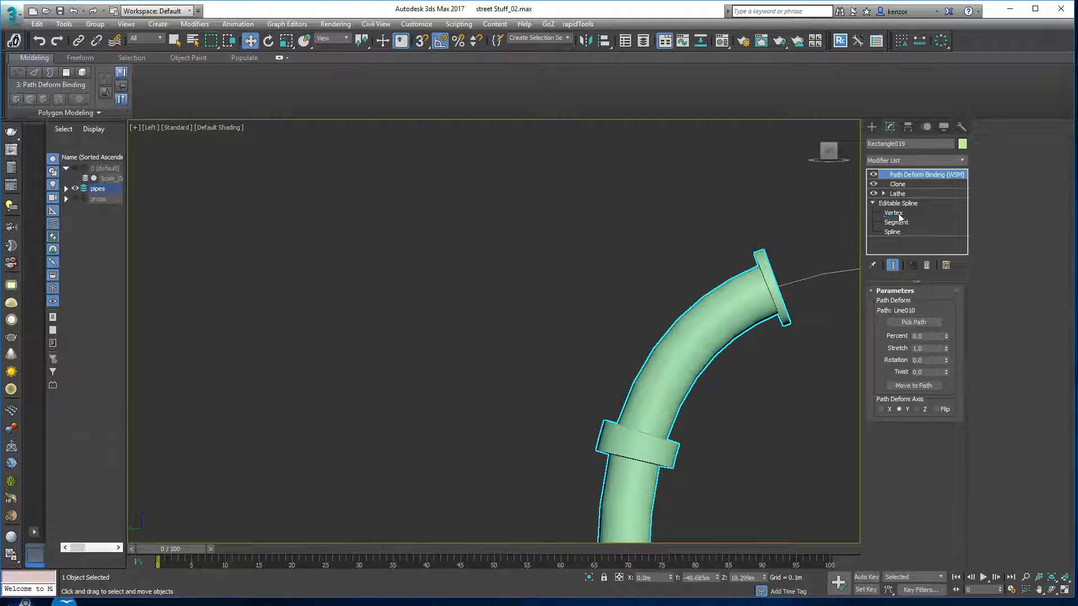
click(894, 215)
key(z)
drag(594, 206, 668, 392)
right_click(700, 212)
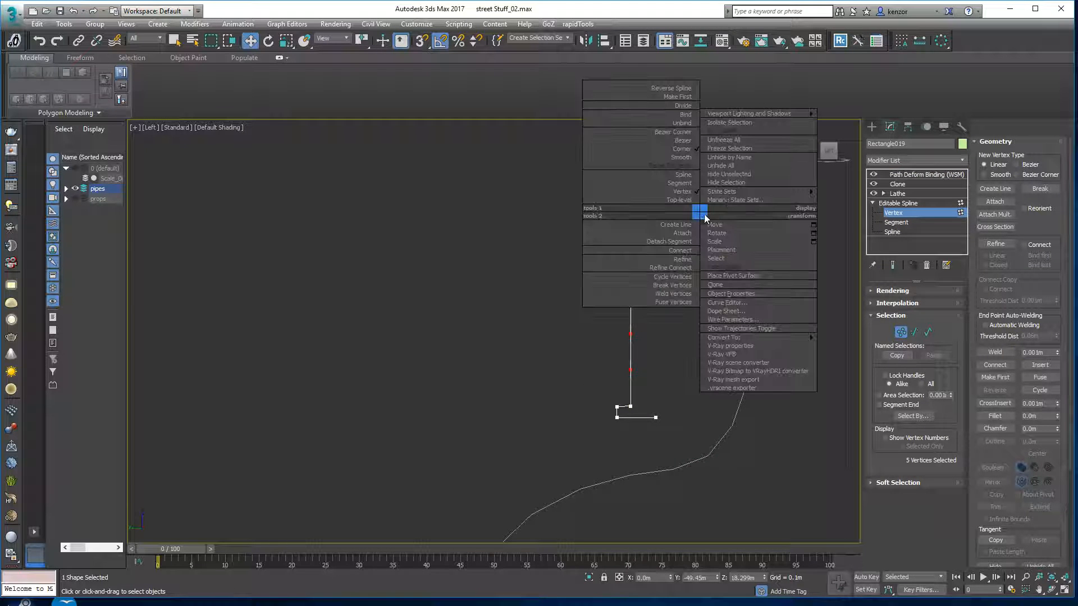
click(689, 162)
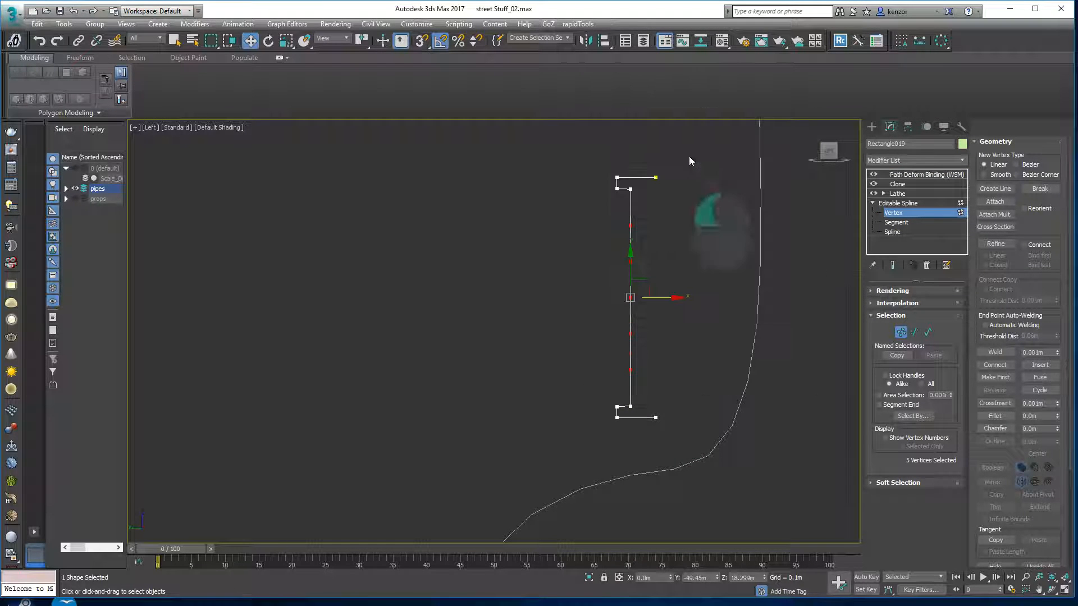
key(1)
click(819, 324)
Raise the number of clones in the pipe's Clone modifier to 6.
ctrl+alt+middle_drag(780, 311, 692, 258)
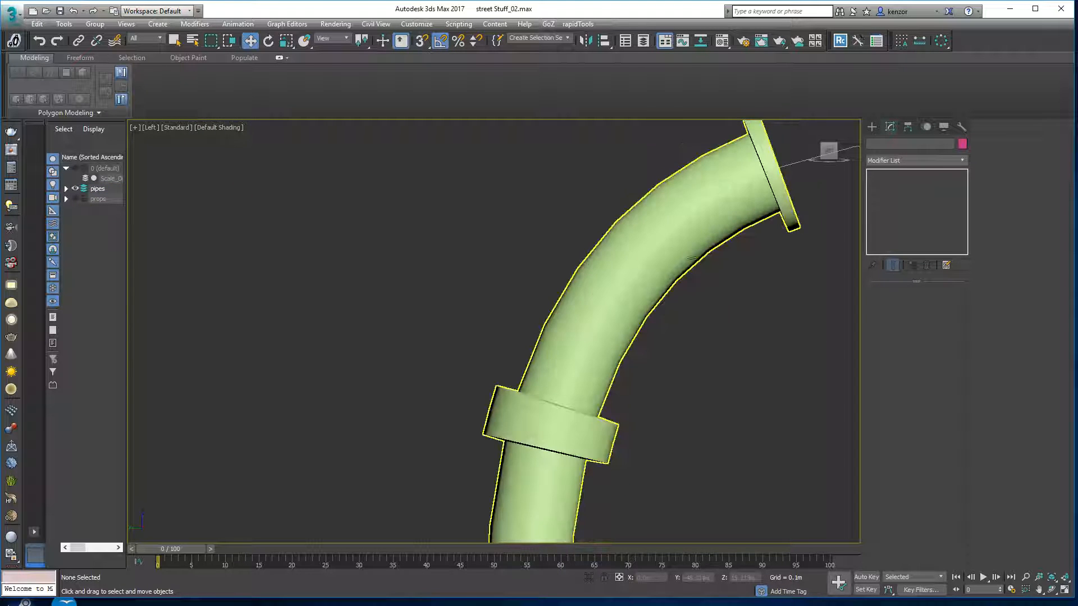
ctrl+alt+middle_drag(571, 360, 624, 360)
click(622, 357)
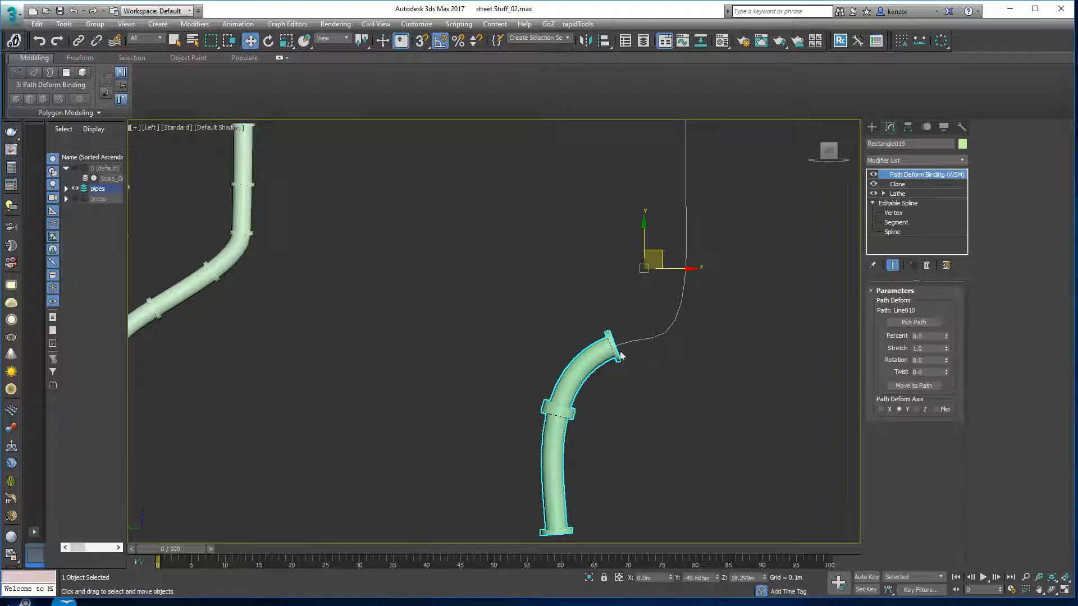
click(923, 190)
click(955, 330)
click(955, 330)
click(955, 330)
mouse_move(780, 263)
middle_down()
mouse_move(733, 342)
mouse_move(806, 339)
middle_up()
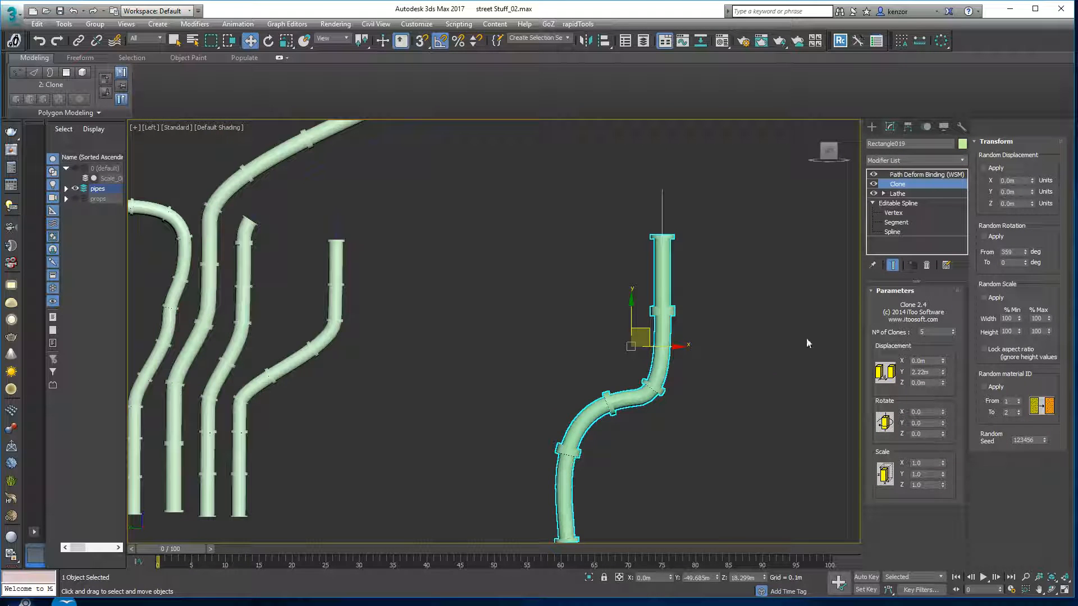
click(953, 330)
scroll(760, 290, down, 2)
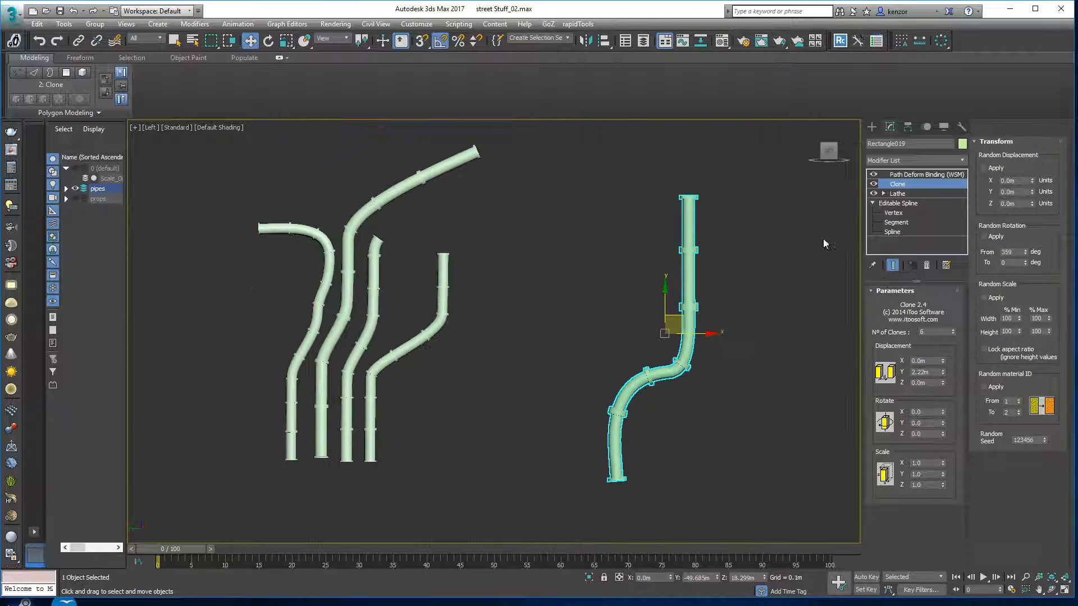
Select the path line inside the pipe and move its bend vertex up and inward.
click(726, 235)
click(689, 236)
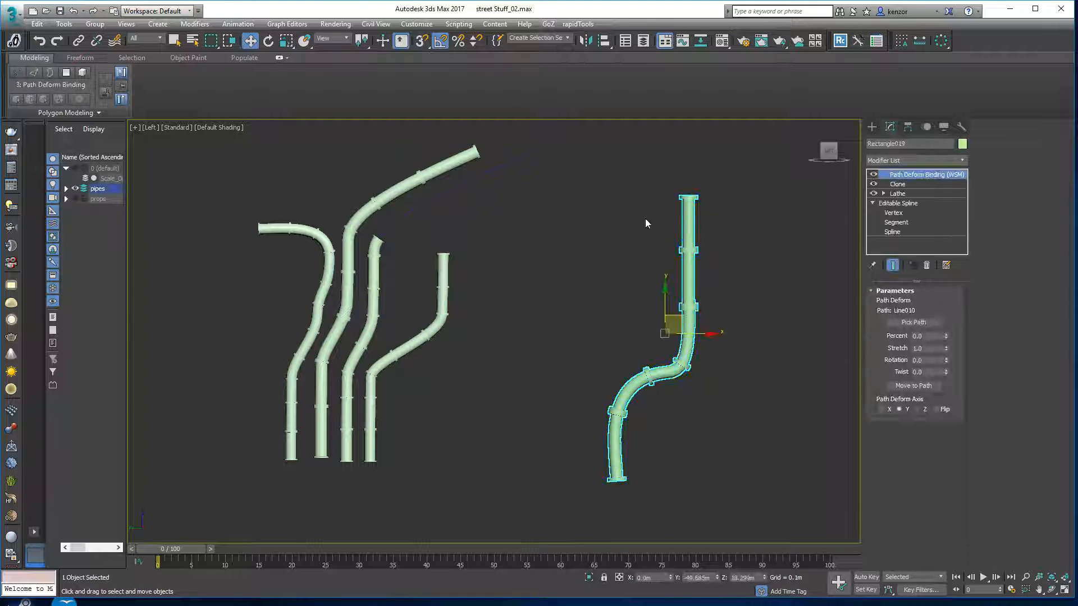
drag(646, 220, 710, 216)
alt+click(691, 239)
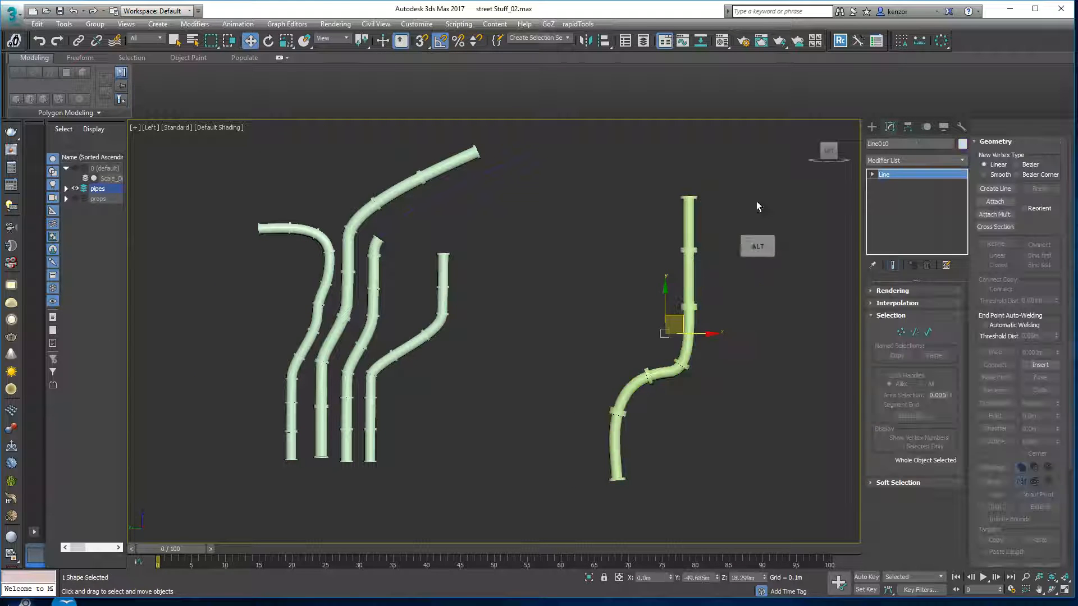
click(901, 332)
drag(664, 336, 728, 393)
drag(686, 352, 668, 327)
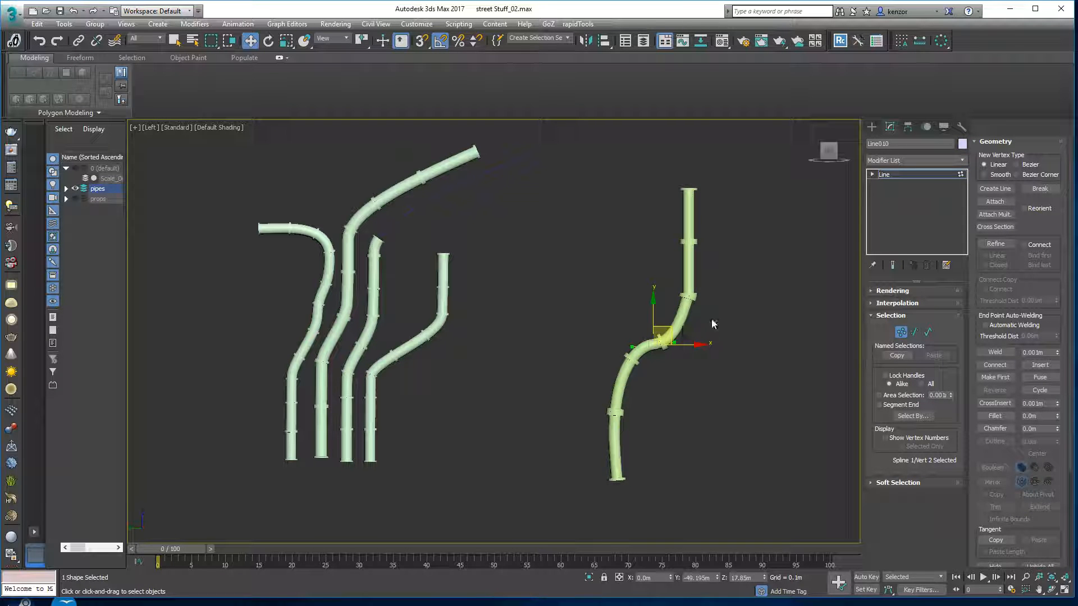
Reposition the path vertex just above the bend to tilt the pipe's upper run outward, and finish vertex editing.
scroll(700, 292, up, 3)
drag(620, 383, 625, 377)
drag(655, 267, 679, 272)
scroll(687, 298, down, 4)
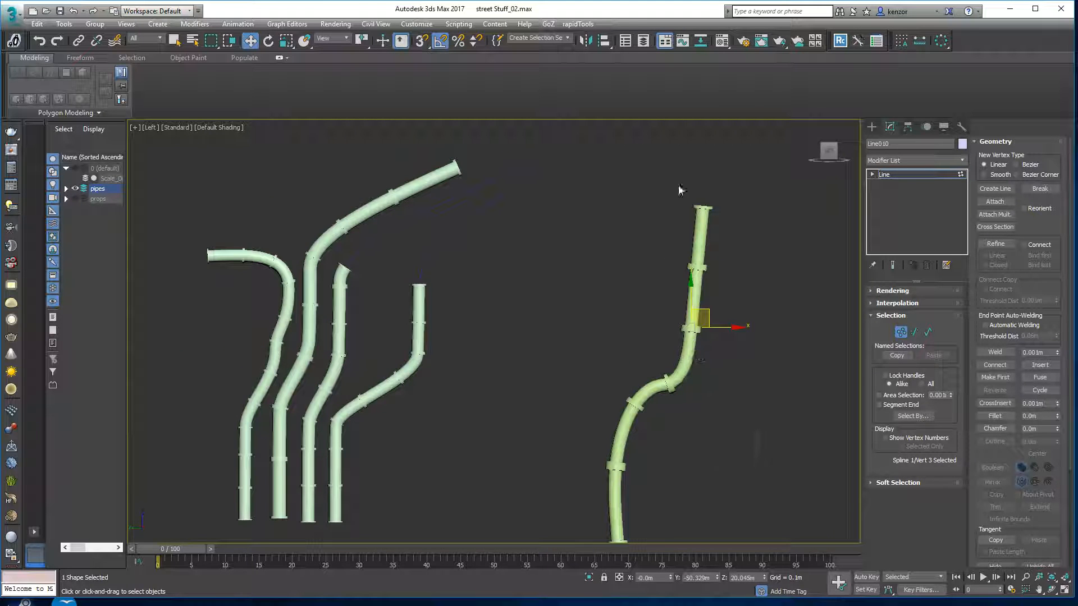
scroll(736, 254, down, 2)
scroll(738, 259, up, 8)
scroll(736, 263, down, 3)
middle_drag(691, 309, 697, 339)
middle_drag(703, 251, 706, 289)
click(901, 332)
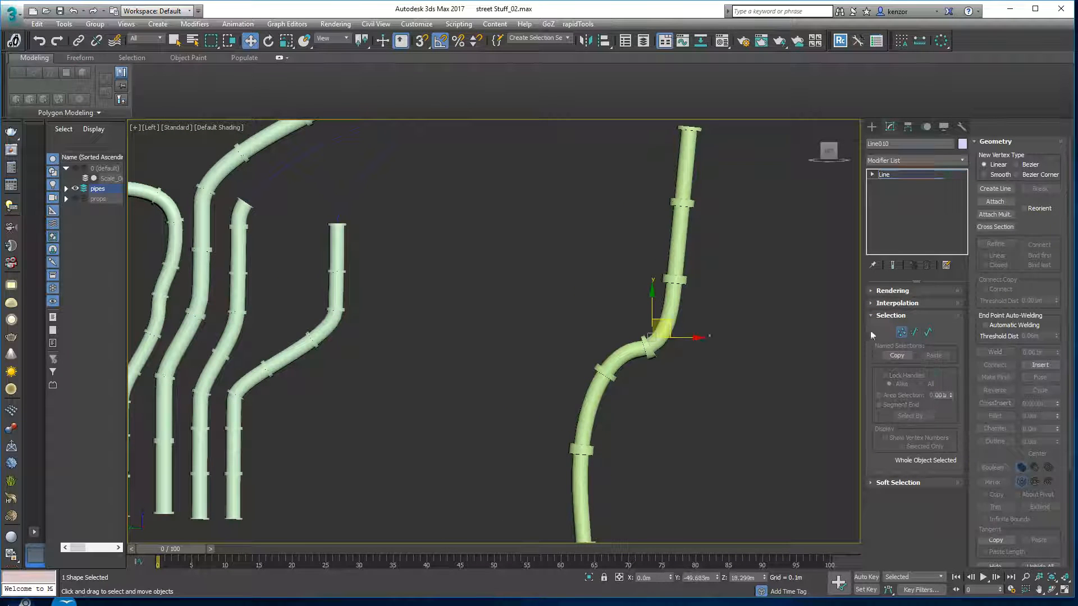
scroll(739, 255, down, 2)
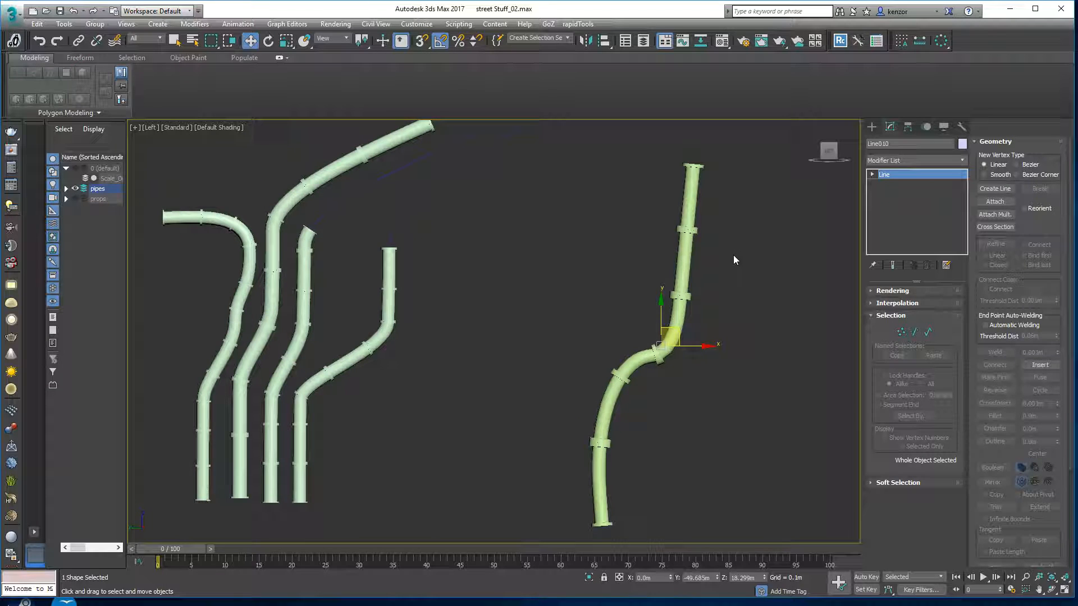